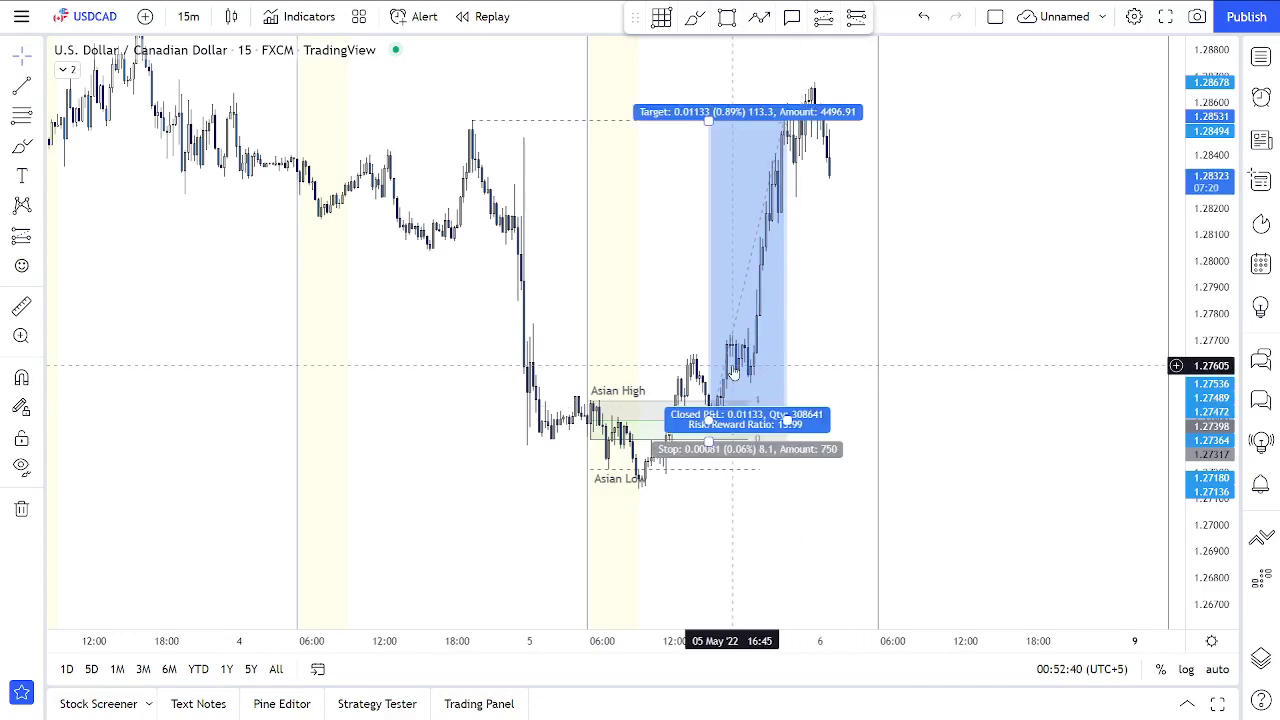
Start a bar replay of the USDCAD 15-minute chart from 5 May 2022 at 10:00, with the Asian range in view
drag(849, 320, 788, 330)
scroll(789, 330, up, 3)
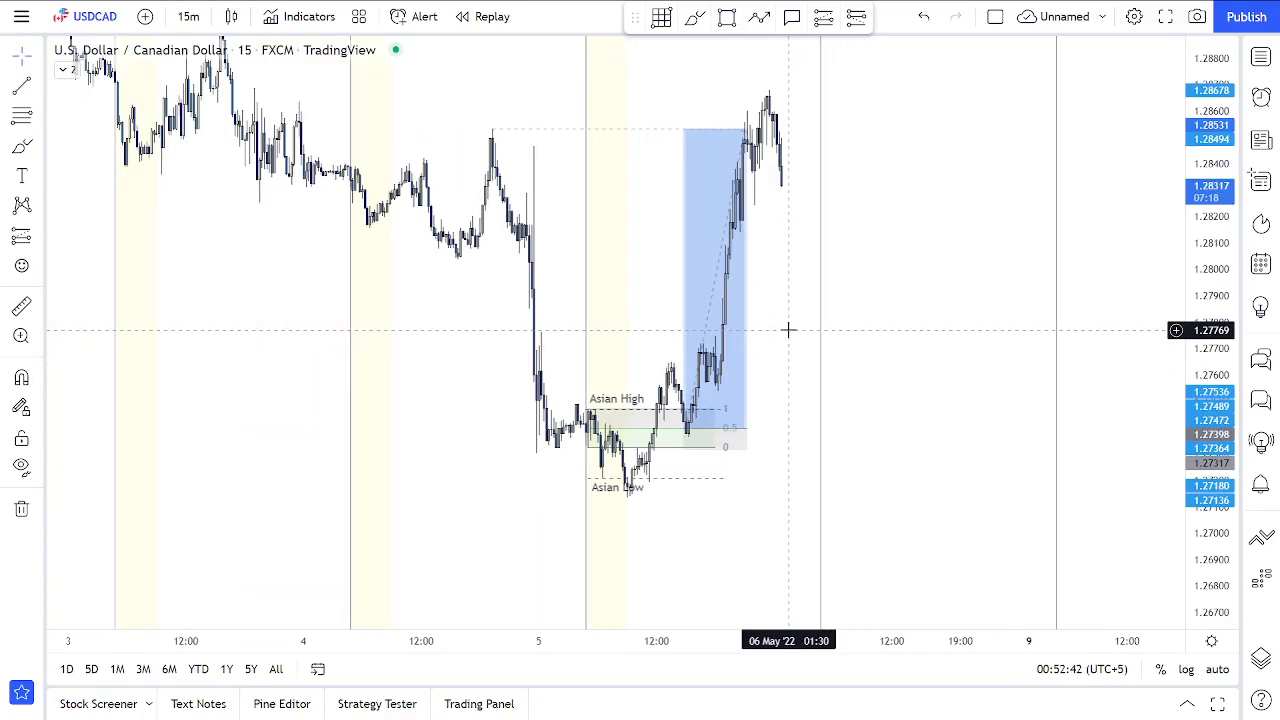
drag(563, 330, 621, 327)
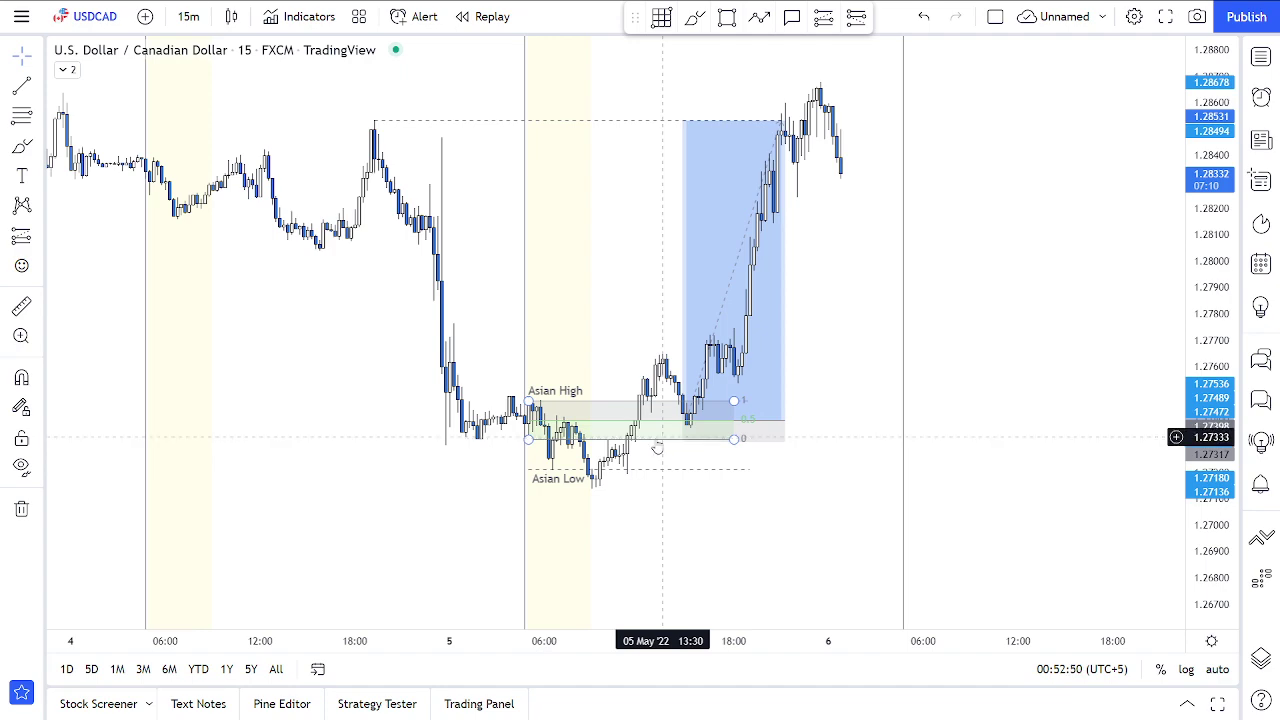
drag(606, 303, 651, 303)
scroll(634, 371, down, 2)
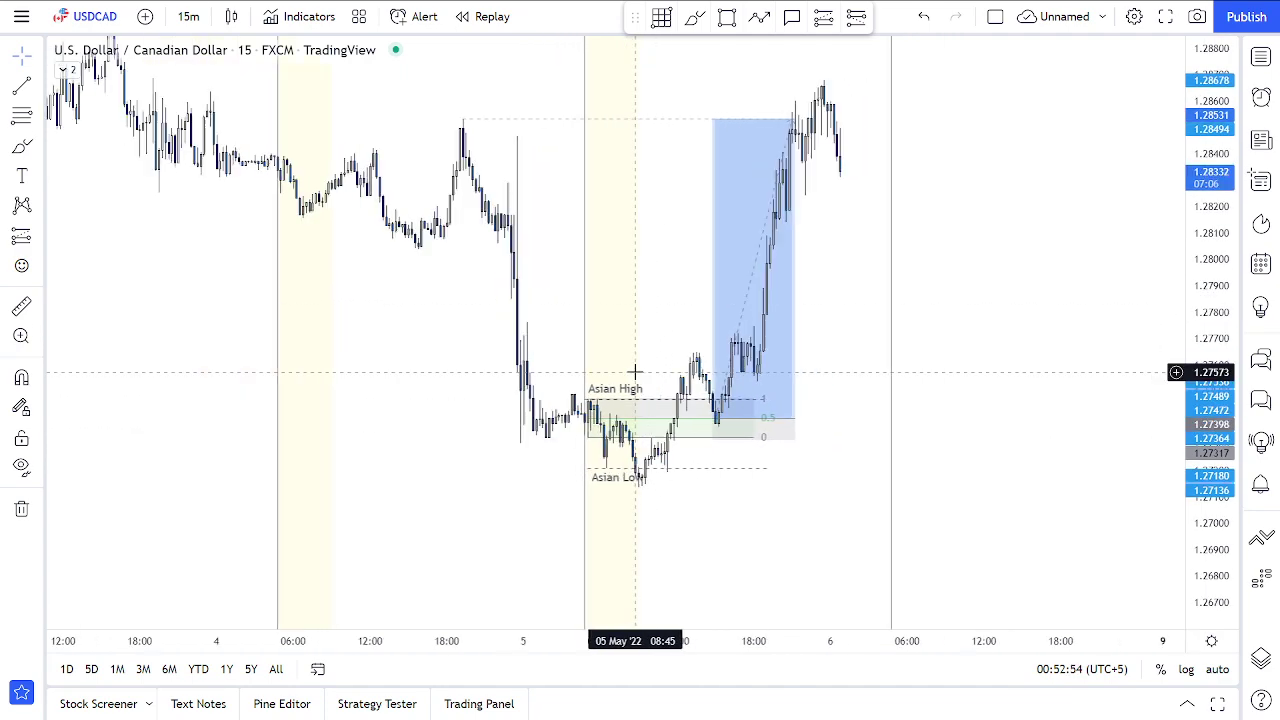
scroll(634, 371, up, 3)
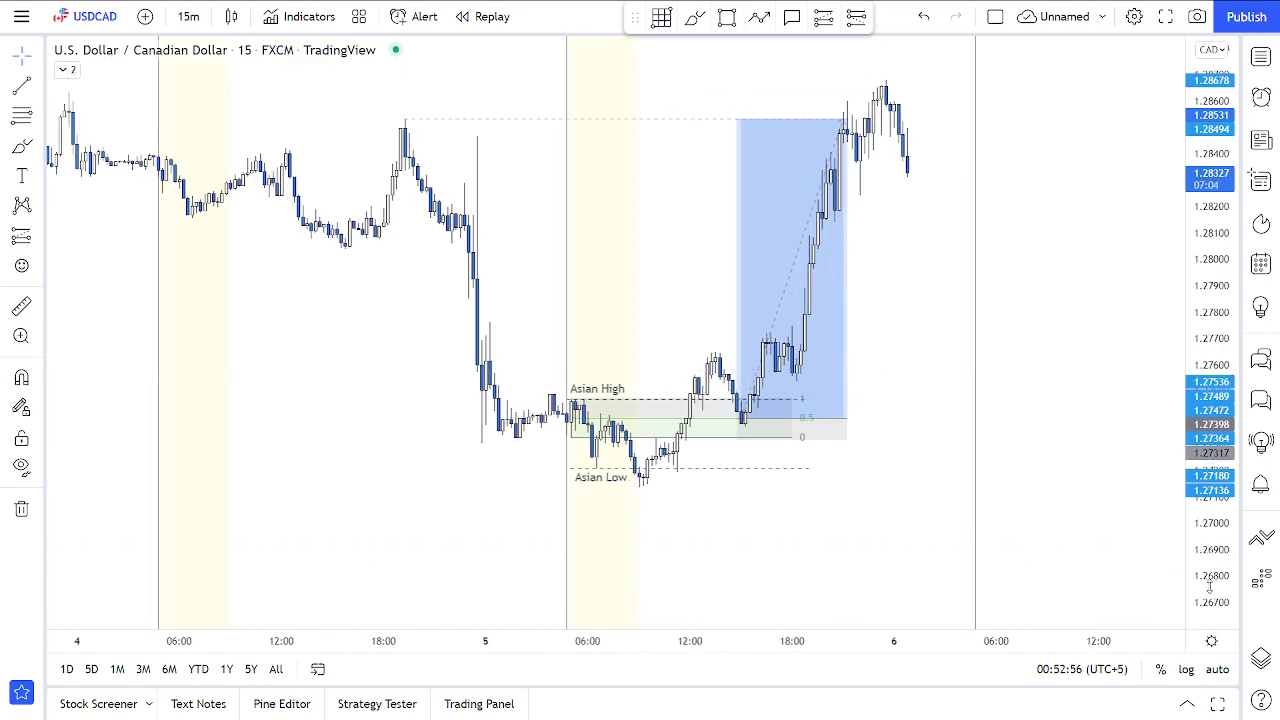
drag(1214, 586, 1208, 345)
drag(970, 418, 977, 240)
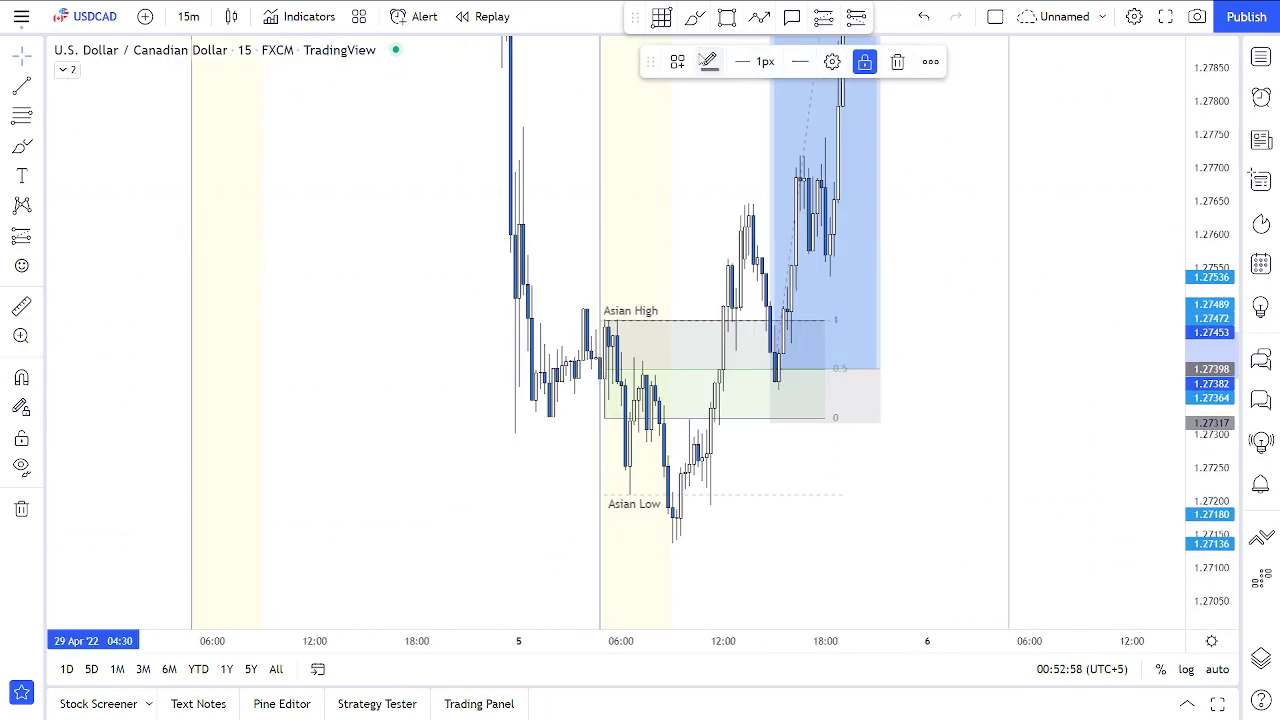
click(483, 16)
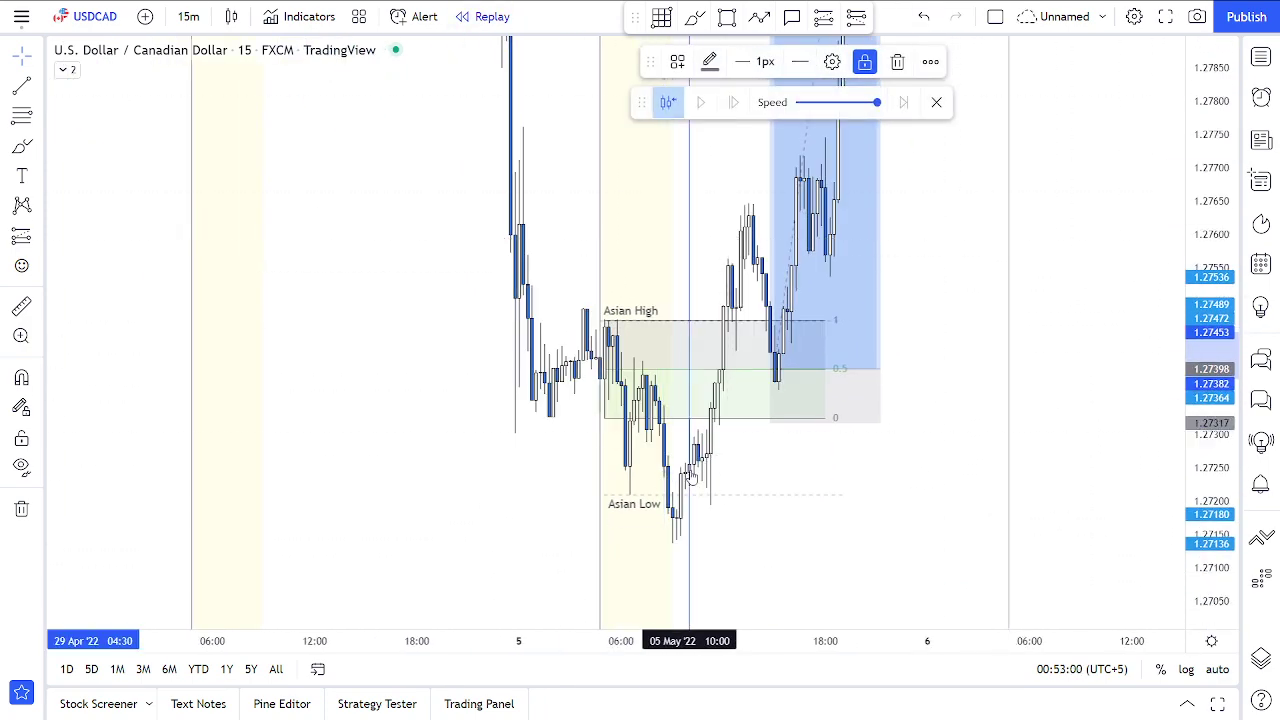
click(669, 203)
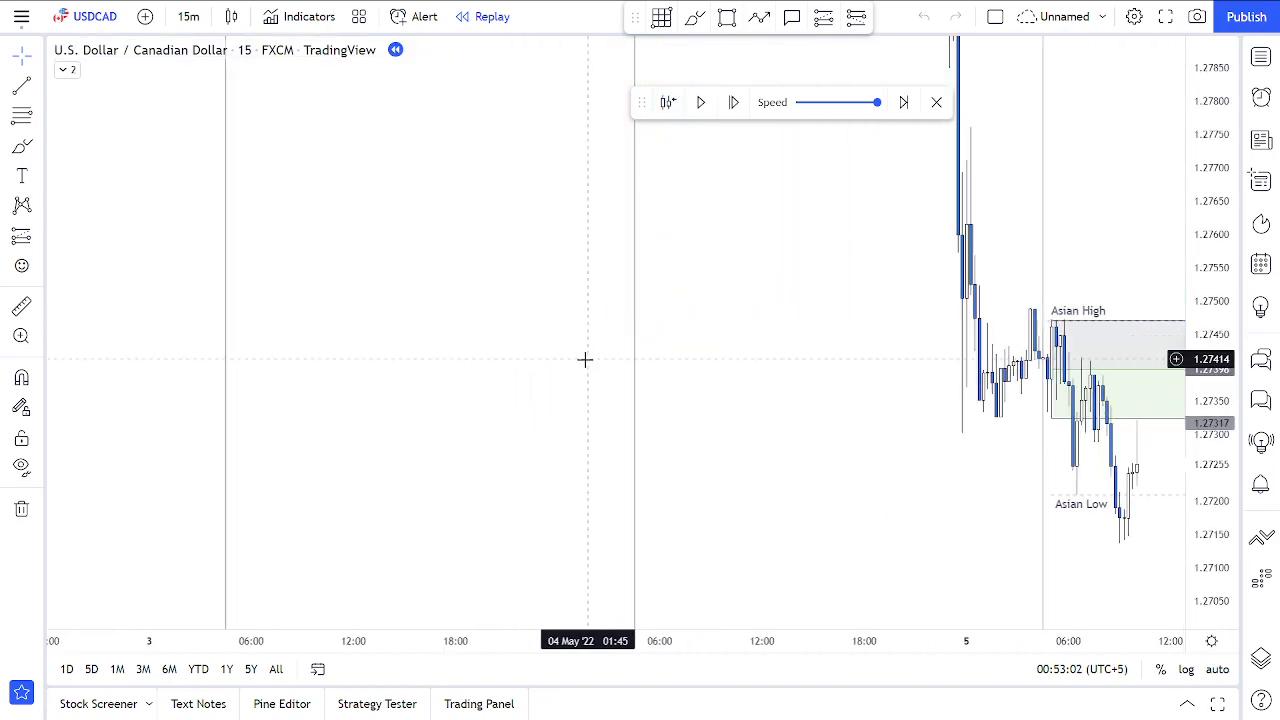
drag(583, 360, 337, 338)
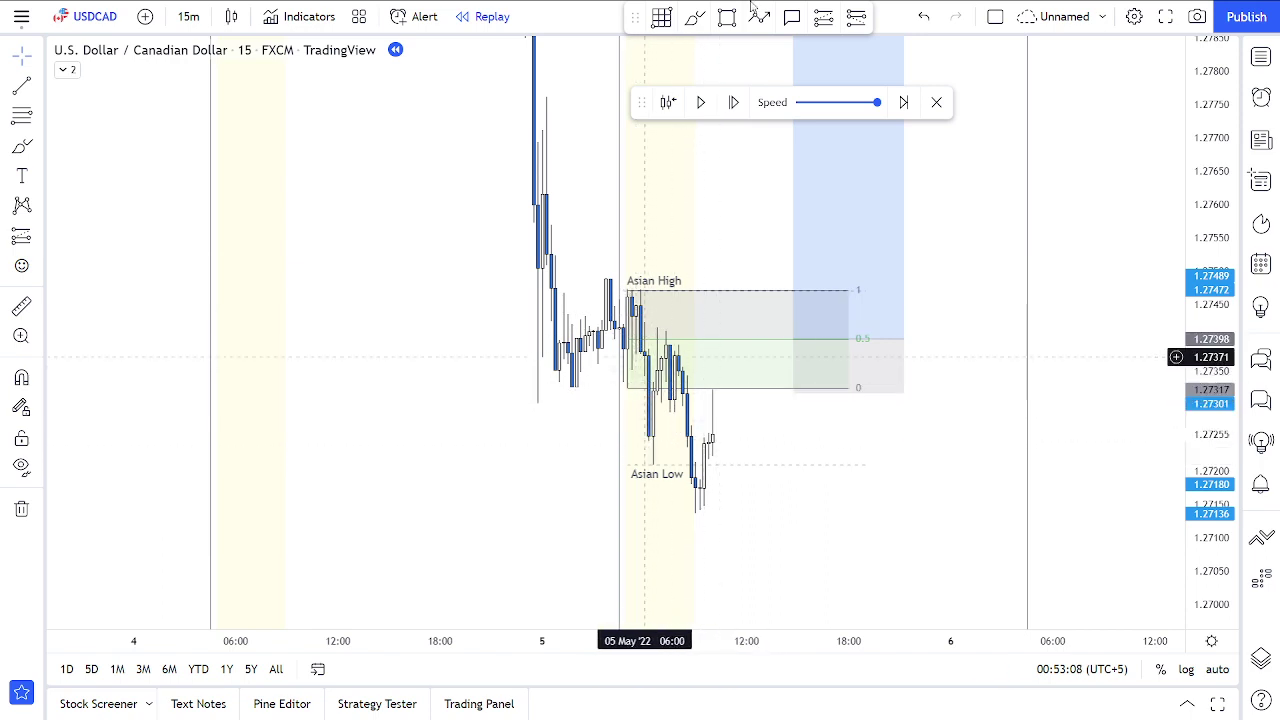
Brush a short mark over the latest replay candle and undo it
click(693, 20)
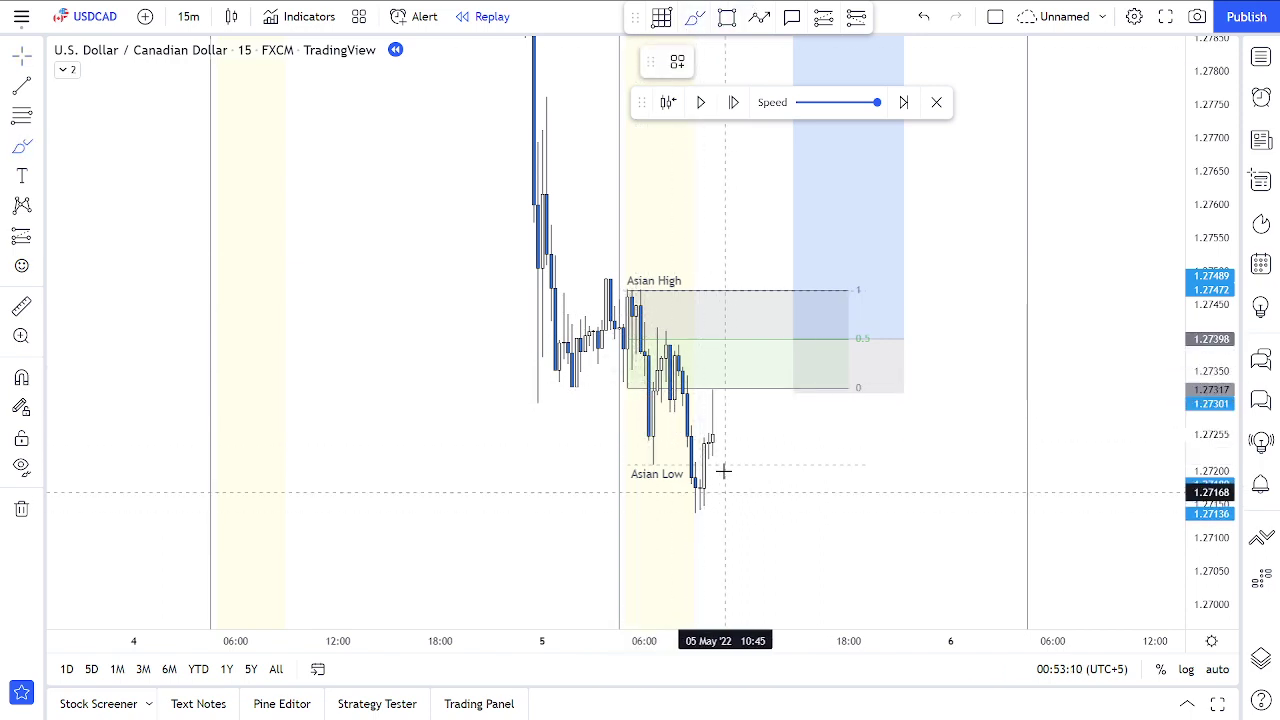
drag(708, 448, 718, 444)
key(ctrl+z)
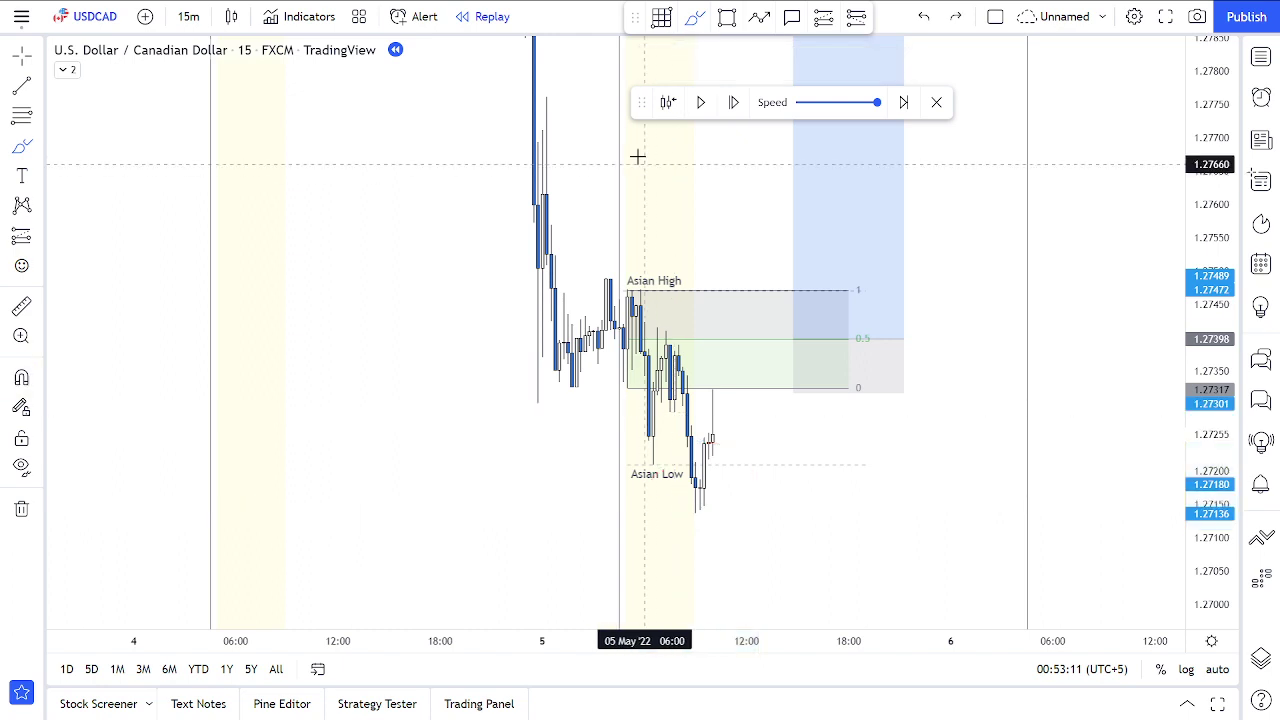
Advance the replay bar by bar until price has broken above the Asian High line
click(734, 104)
click(734, 104)
click(734, 104)
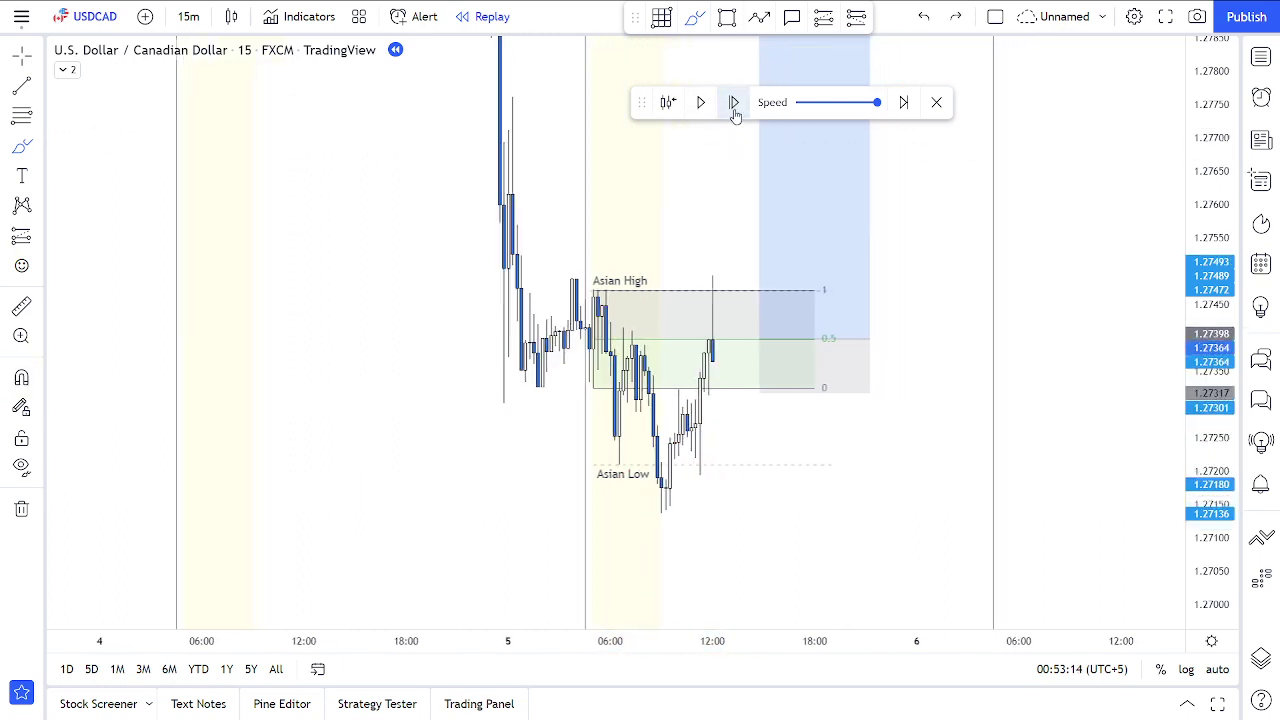
click(734, 104)
click(734, 106)
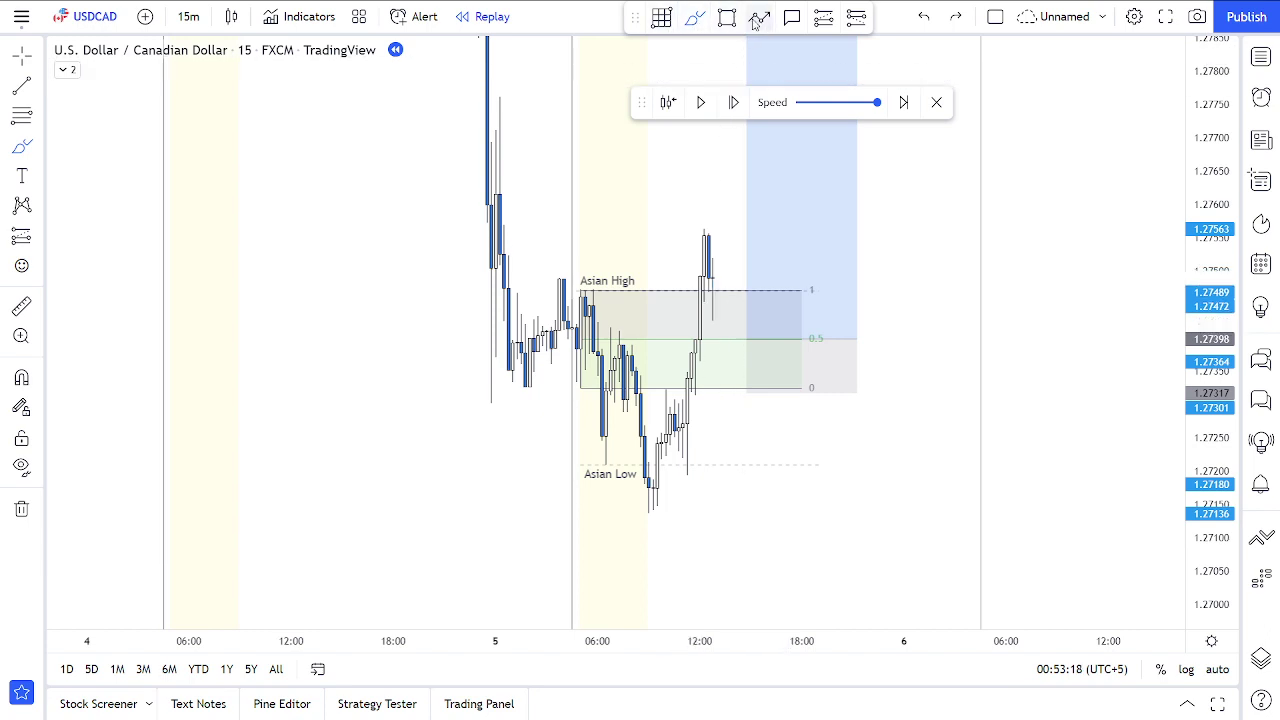
Circle the candles that dip below the Asian Low with the brush, and undo the circle
mouse_move(655, 228)
mouse_down()
mouse_move(714, 210)
mouse_move(749, 171)
mouse_move(604, 212)
mouse_move(597, 248)
mouse_up()
key(ctrl+z)
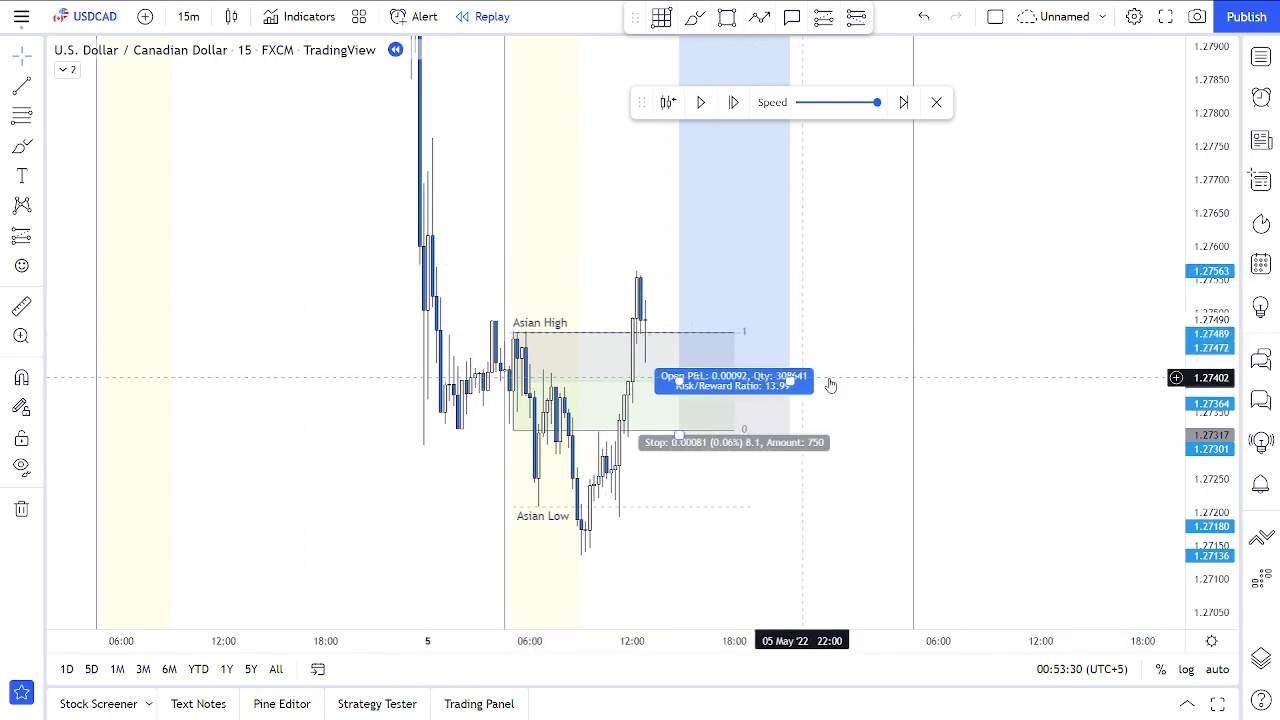
scroll(498, 382, up, 2)
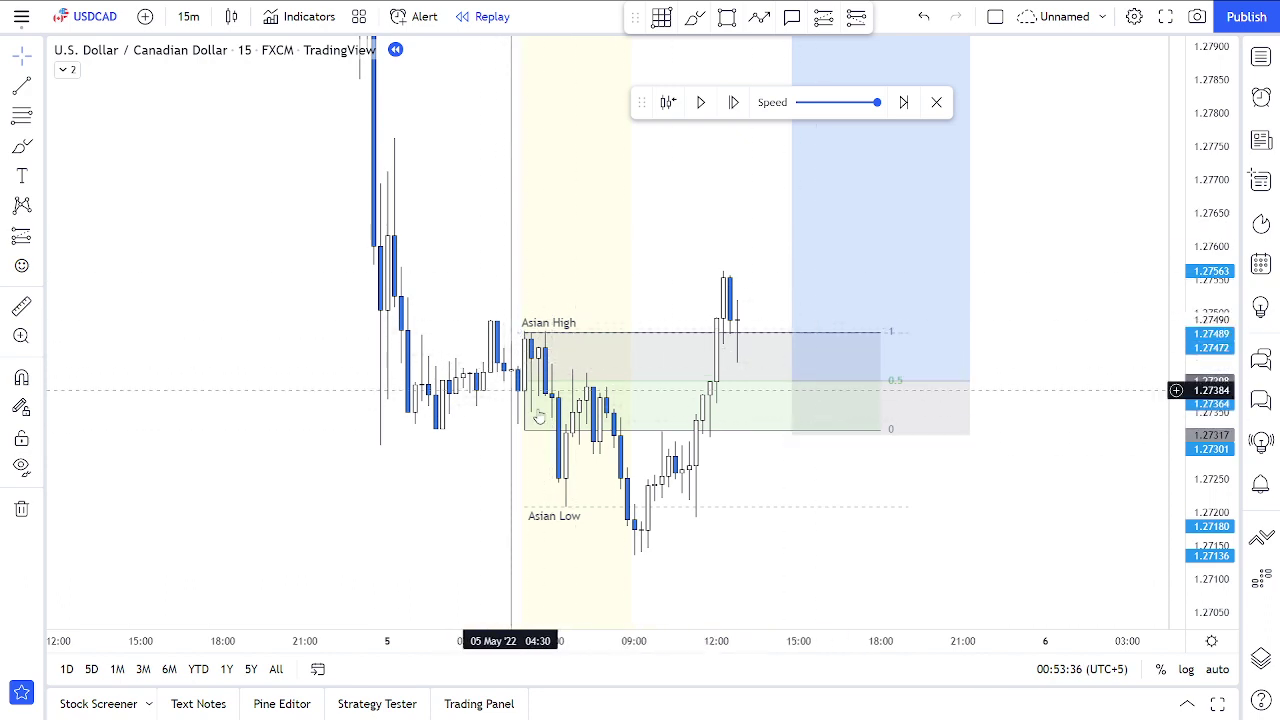
drag(565, 287, 581, 245)
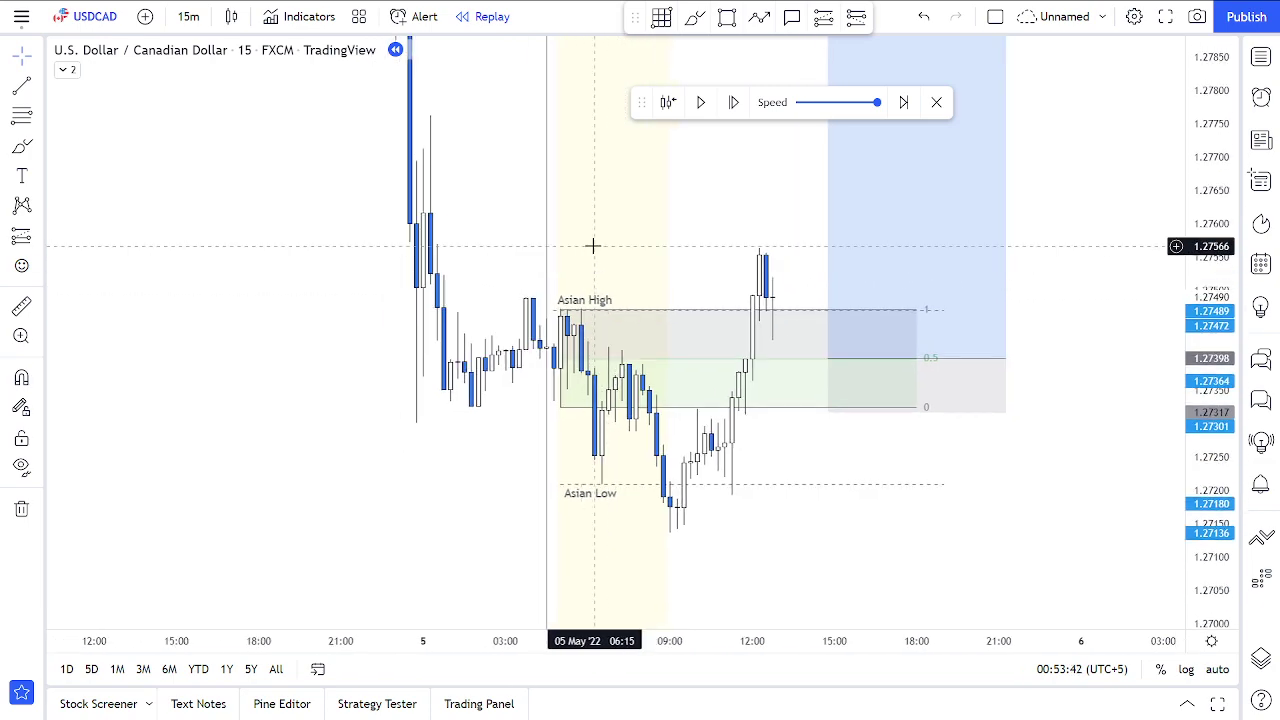
drag(655, 234, 622, 208)
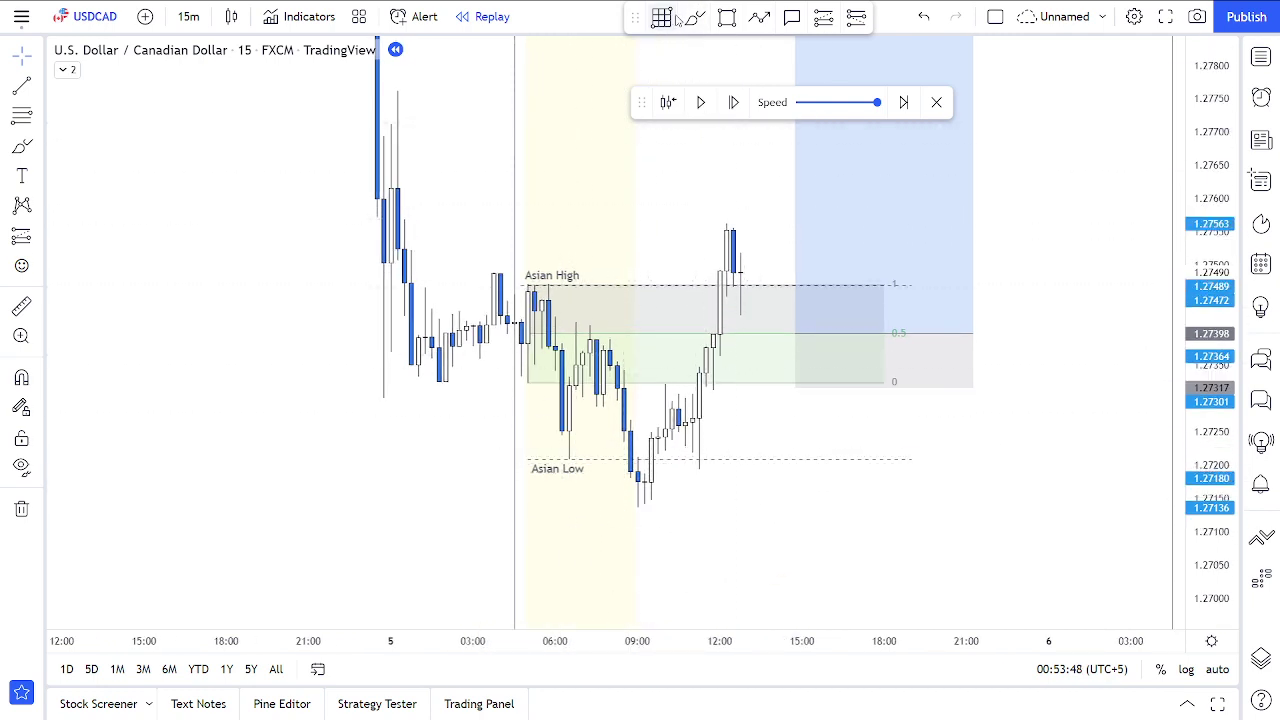
mouse_move(680, 494)
mouse_down()
mouse_move(632, 534)
mouse_move(672, 443)
mouse_up()
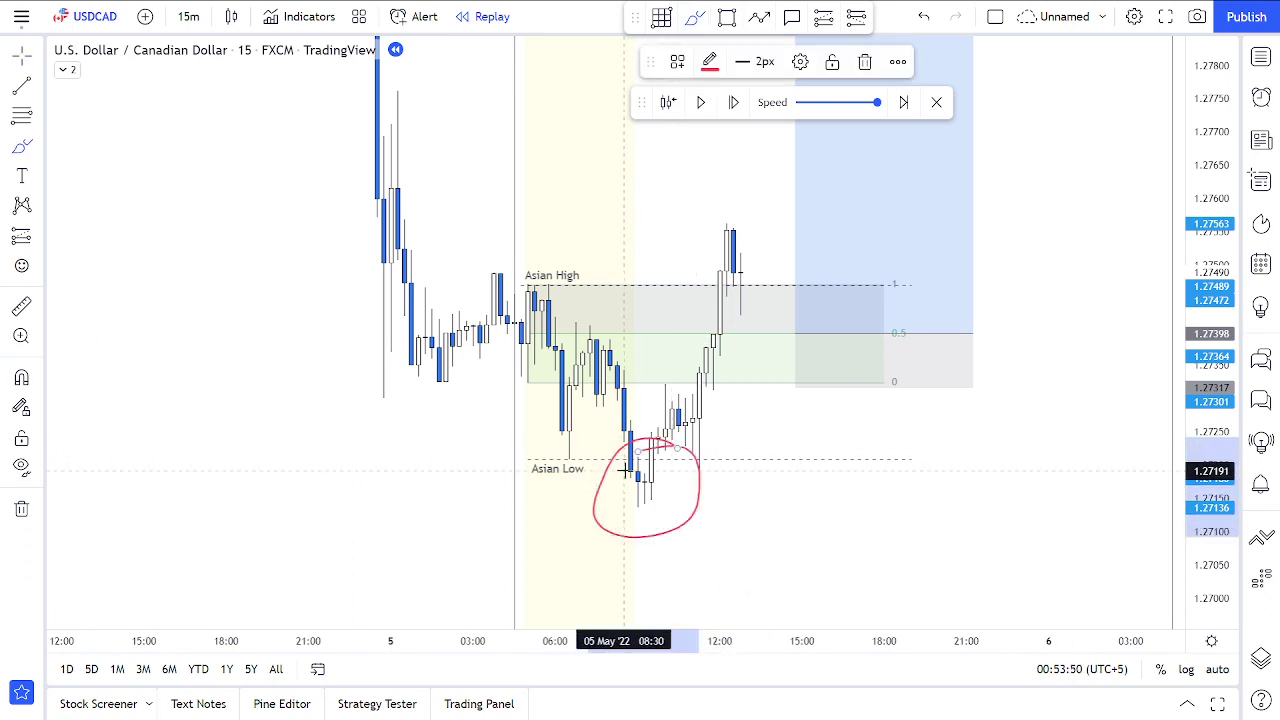
key(ctrl+z)
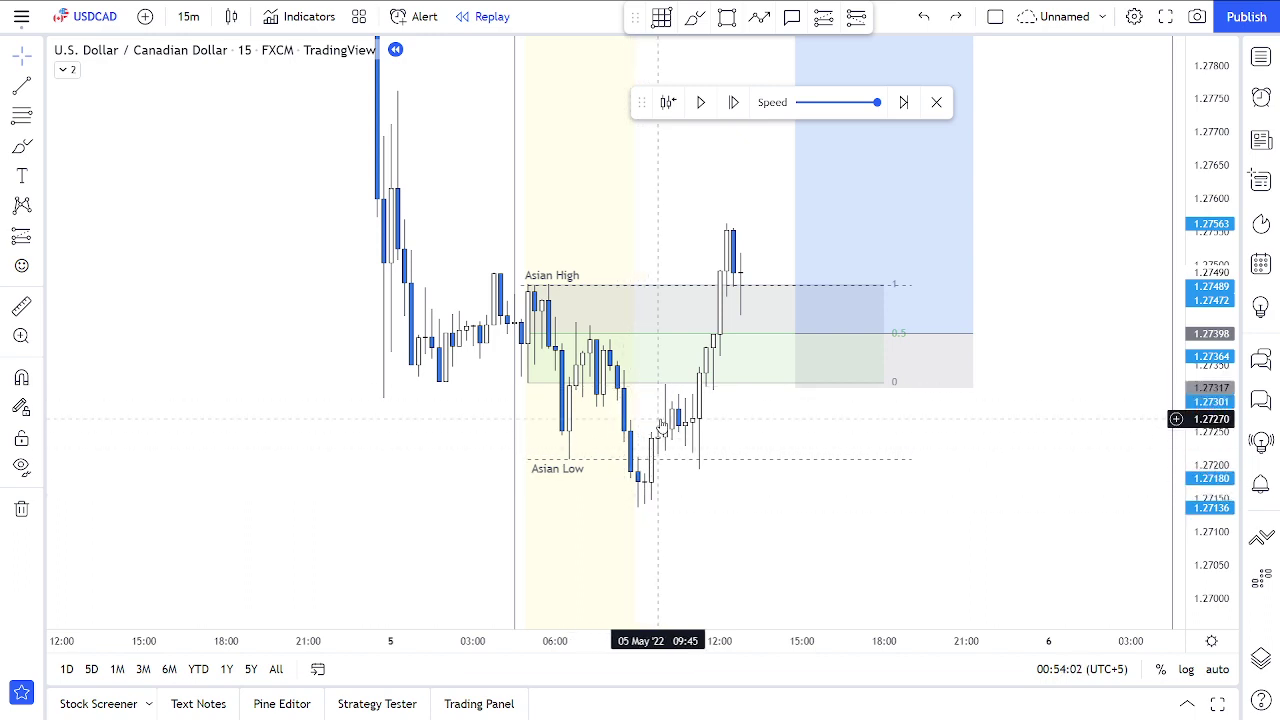
Brush a horizontal line just above the 0.5 level, from the 06:15 candle to the rally candles, and undo it
drag(663, 222, 627, 239)
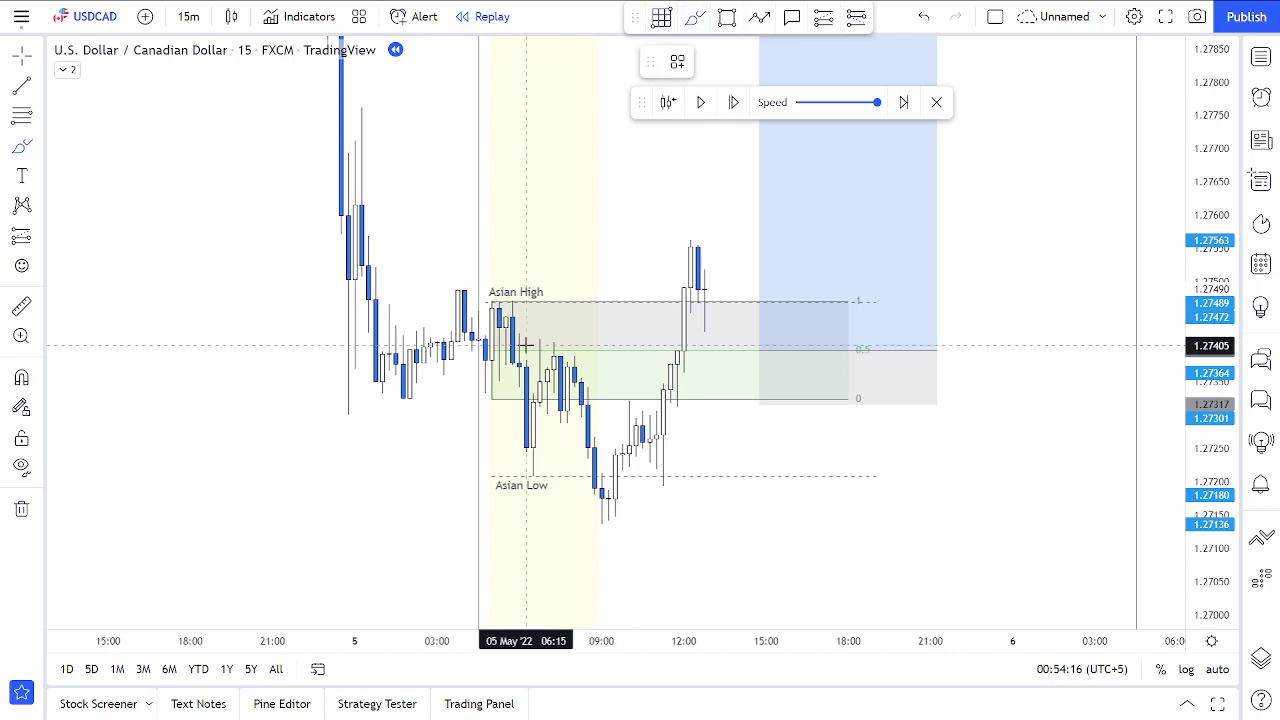
drag(526, 345, 684, 344)
key(ctrl+z)
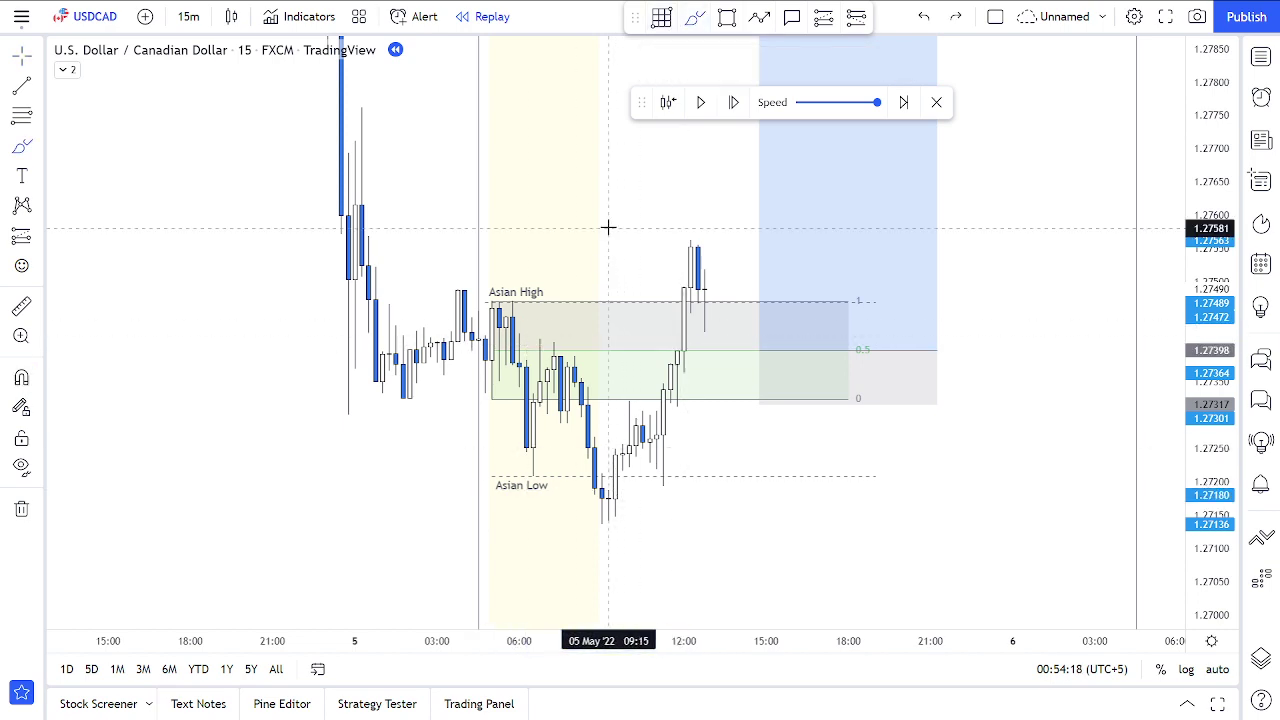
Brush a line across the swing high inside the Asian range and another along the Asian High, undoing each one
drag(608, 227, 626, 309)
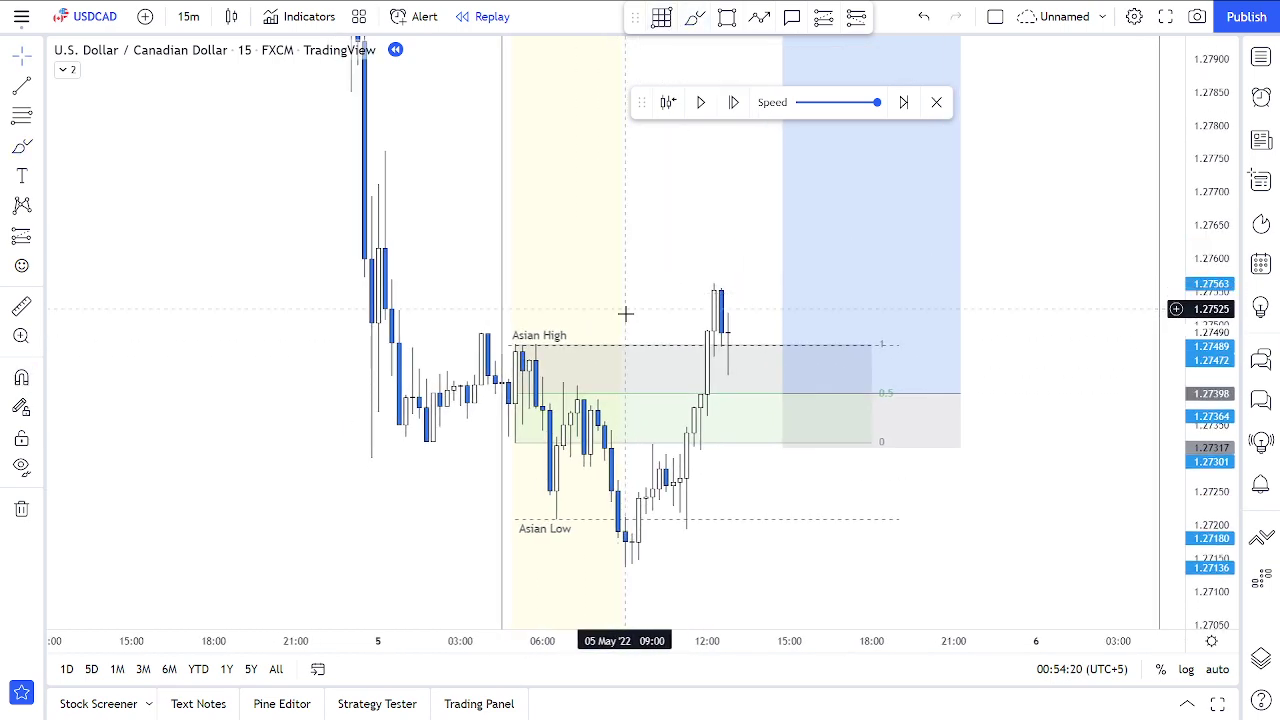
scroll(626, 312, down, 5)
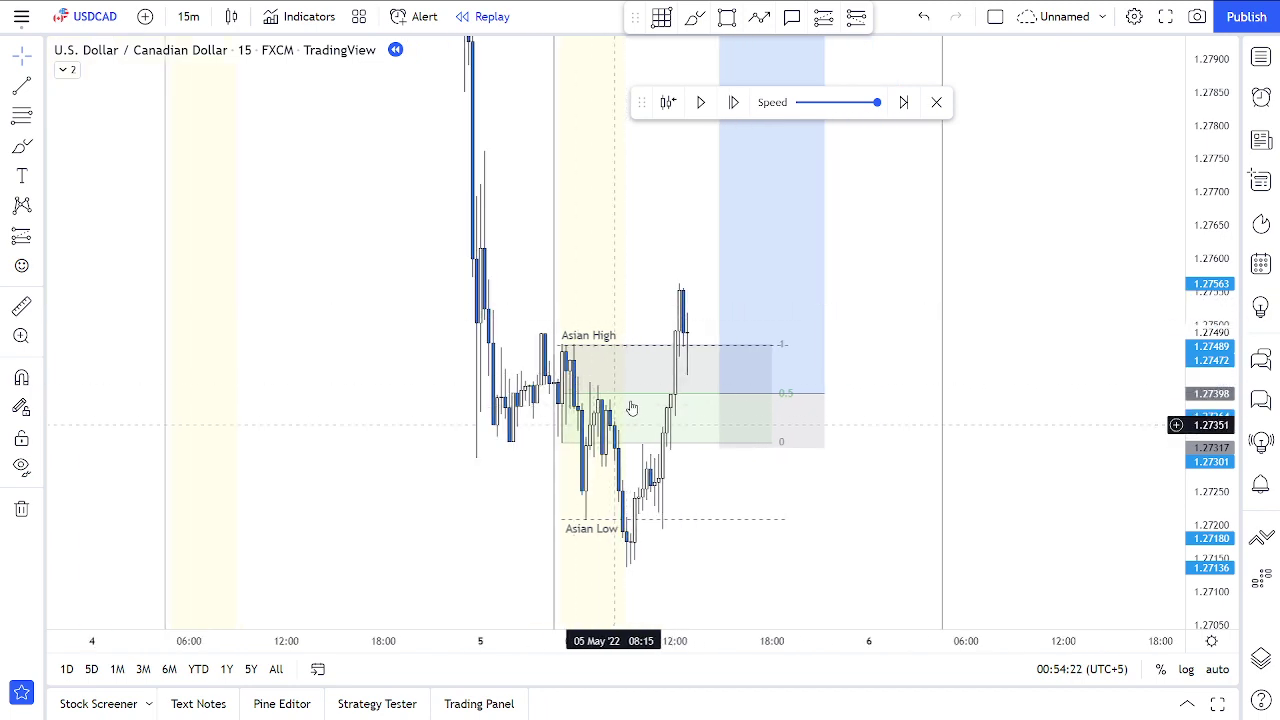
drag(620, 267, 563, 277)
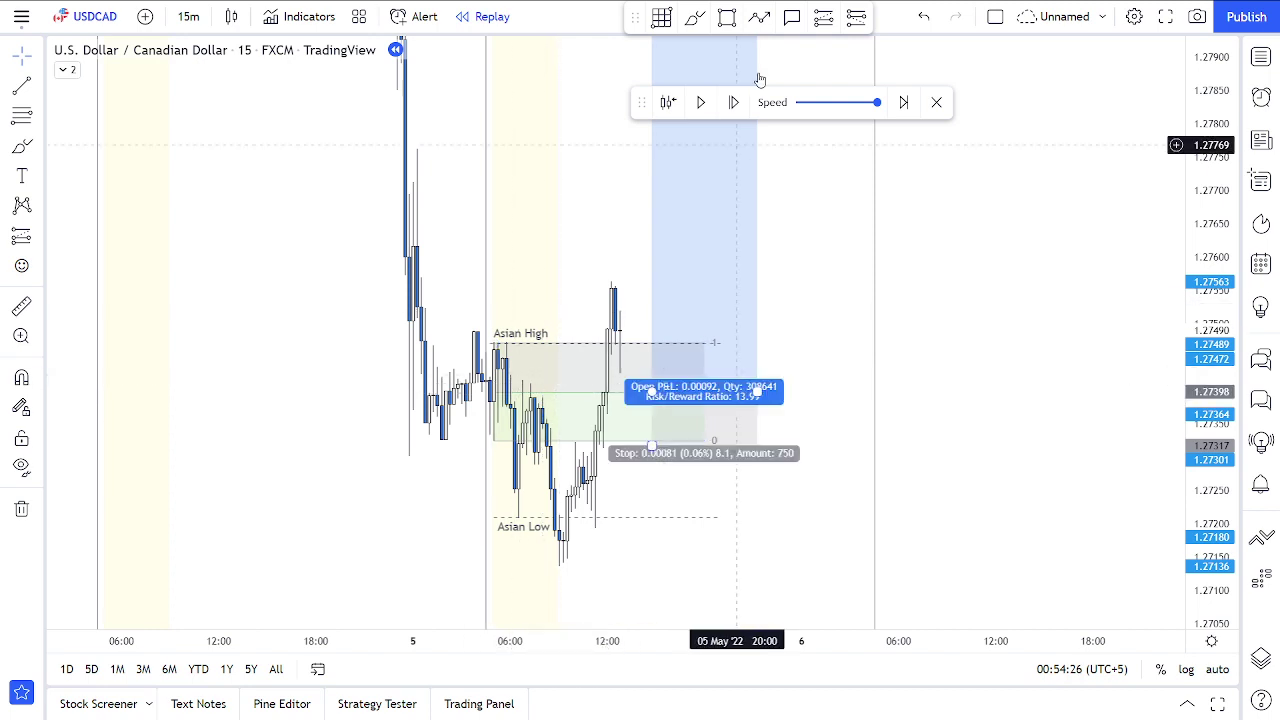
drag(532, 386, 635, 384)
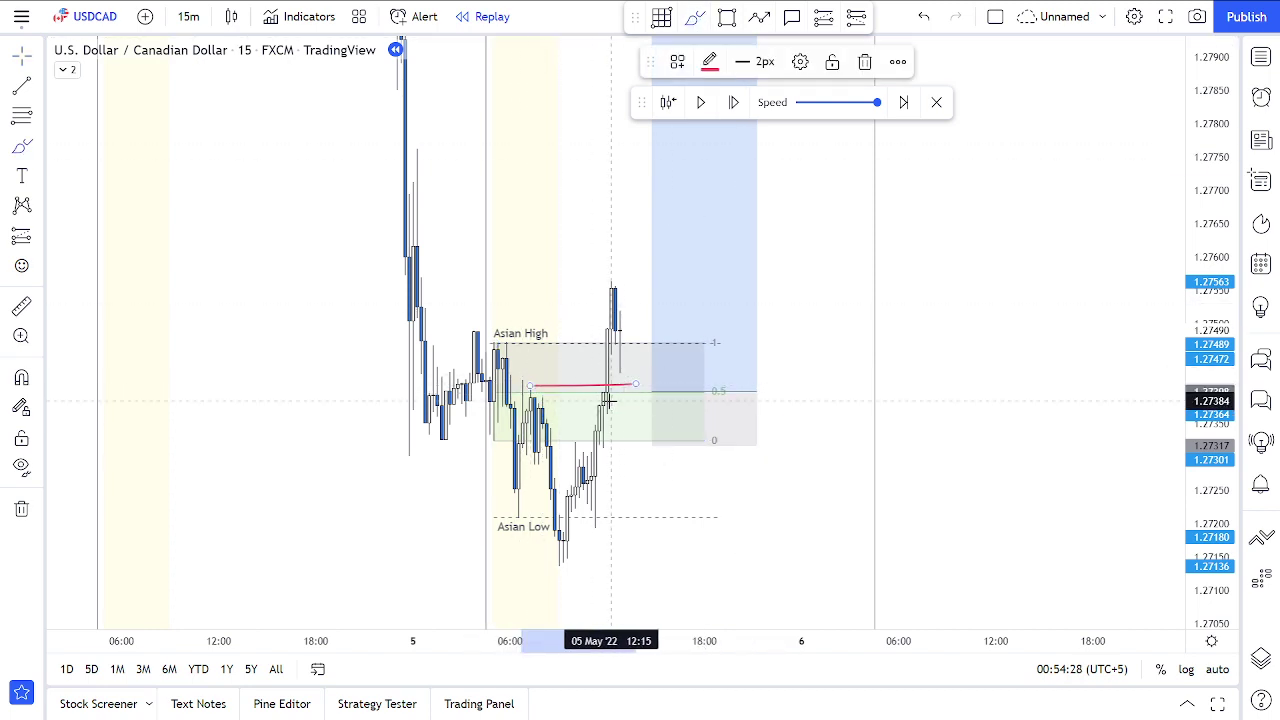
key(ctrl+z)
drag(497, 343, 670, 343)
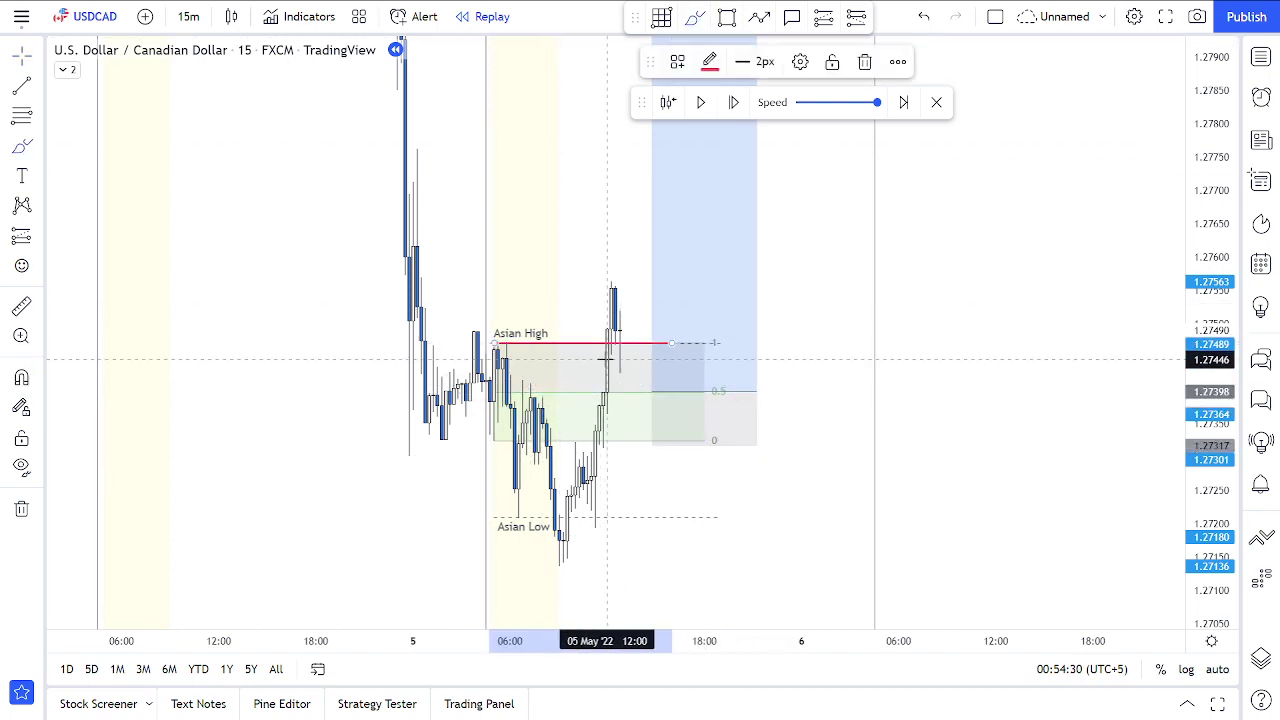
key(ctrl+z)
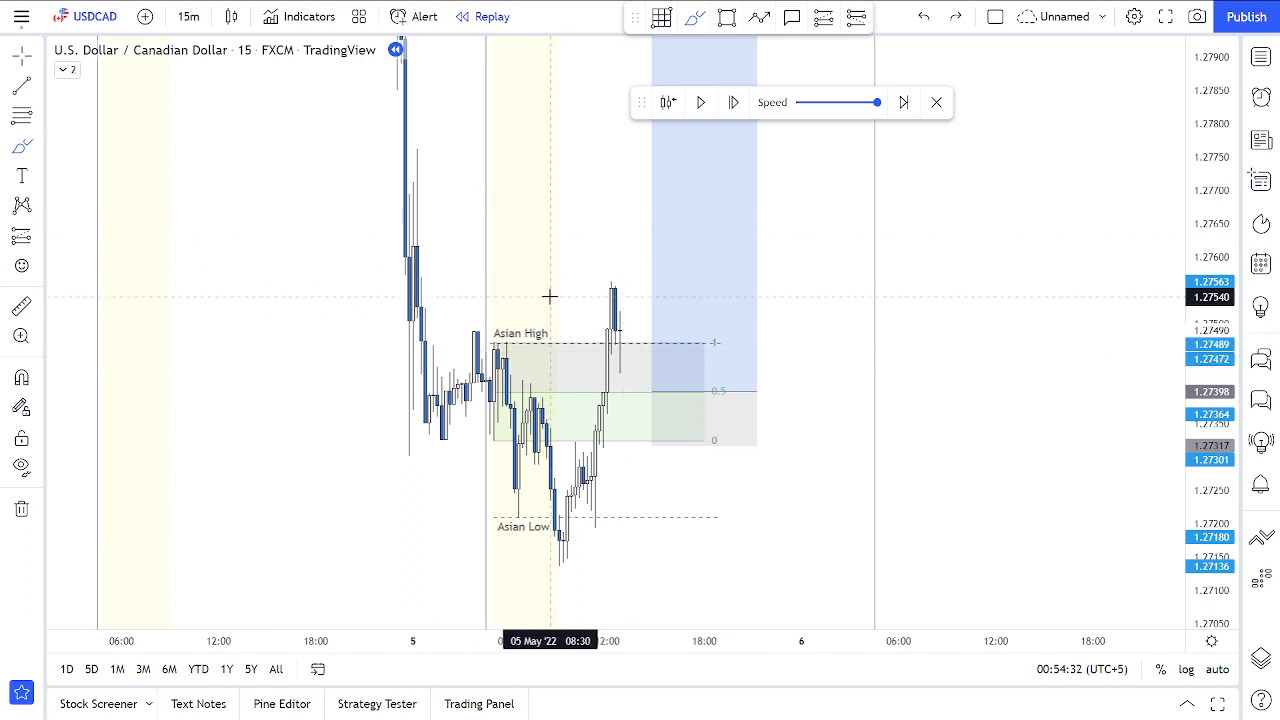
Advance the replay by three more bars
drag(552, 297, 578, 306)
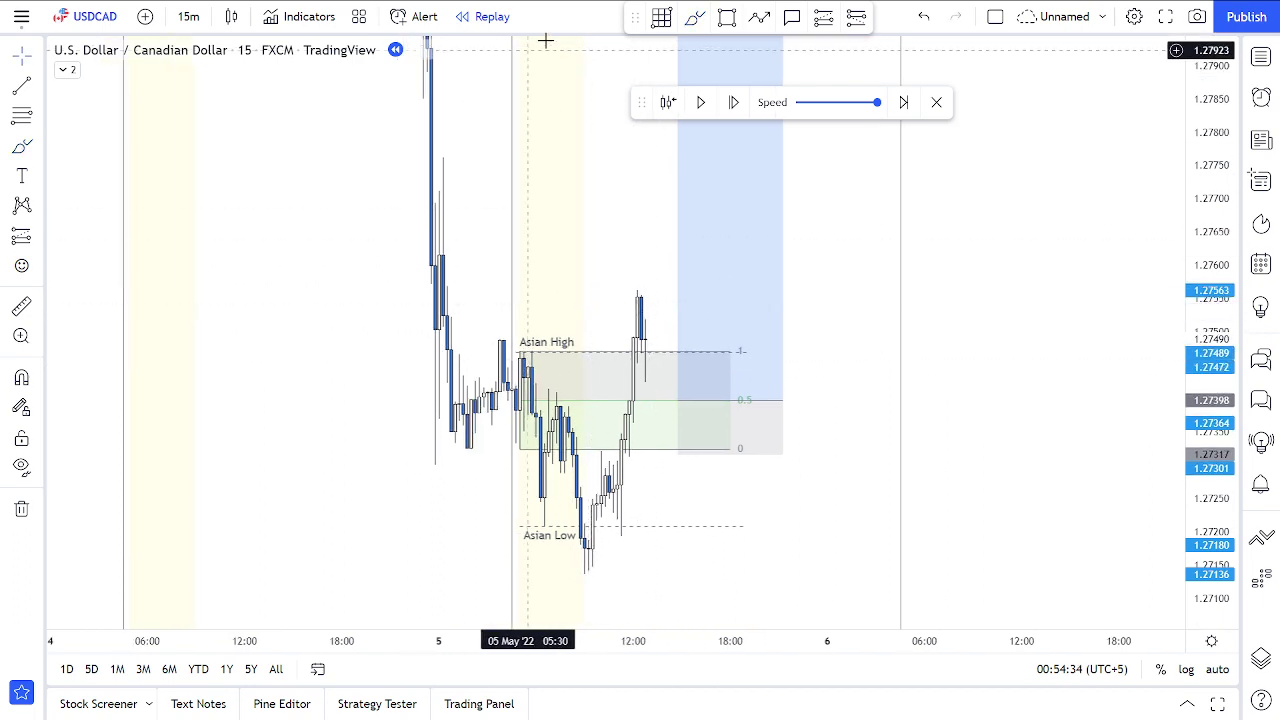
click(738, 108)
click(736, 108)
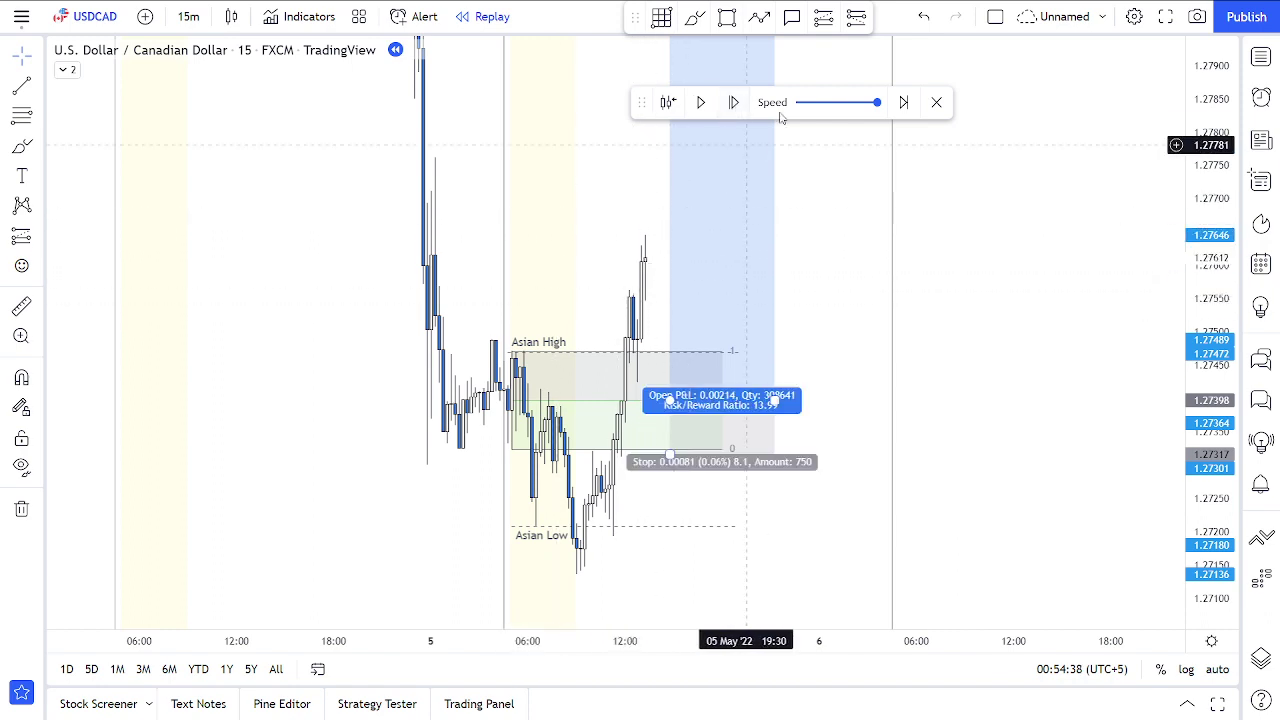
click(734, 104)
Brush an arc over the Asian High candles and another under the Asian Low candles, and undo both arcs
drag(581, 235, 536, 276)
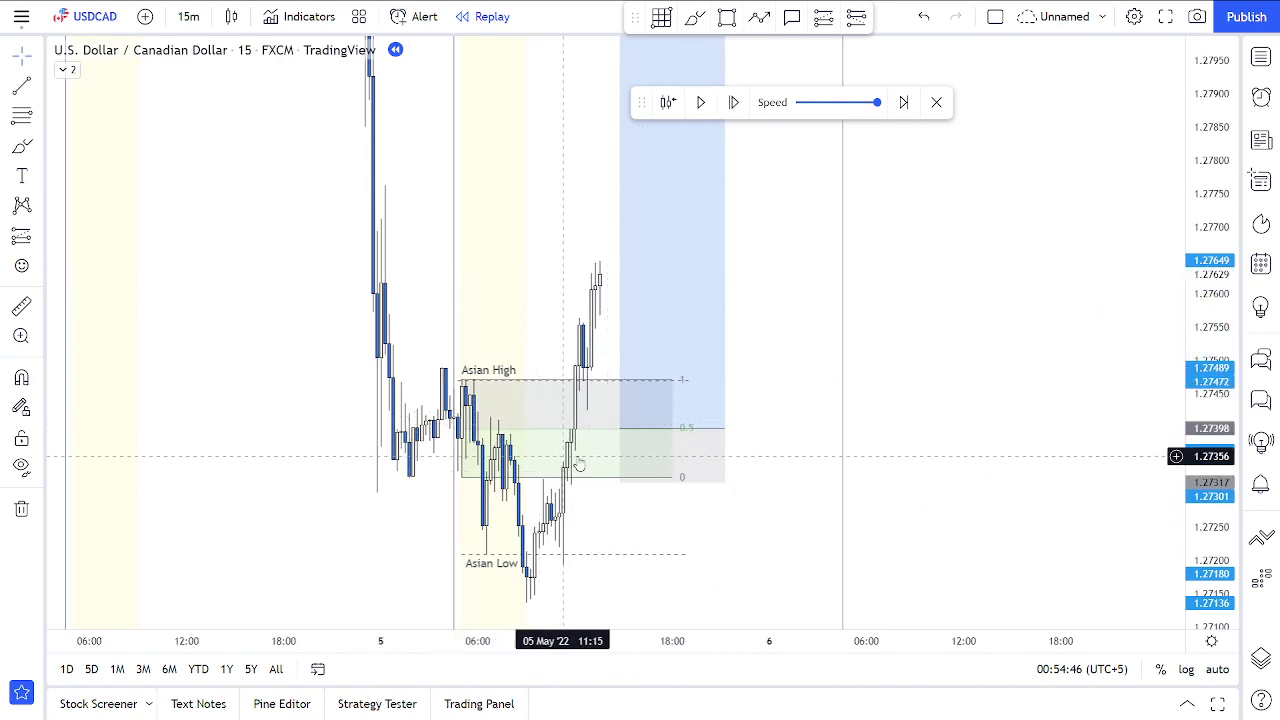
scroll(457, 421, up, 3)
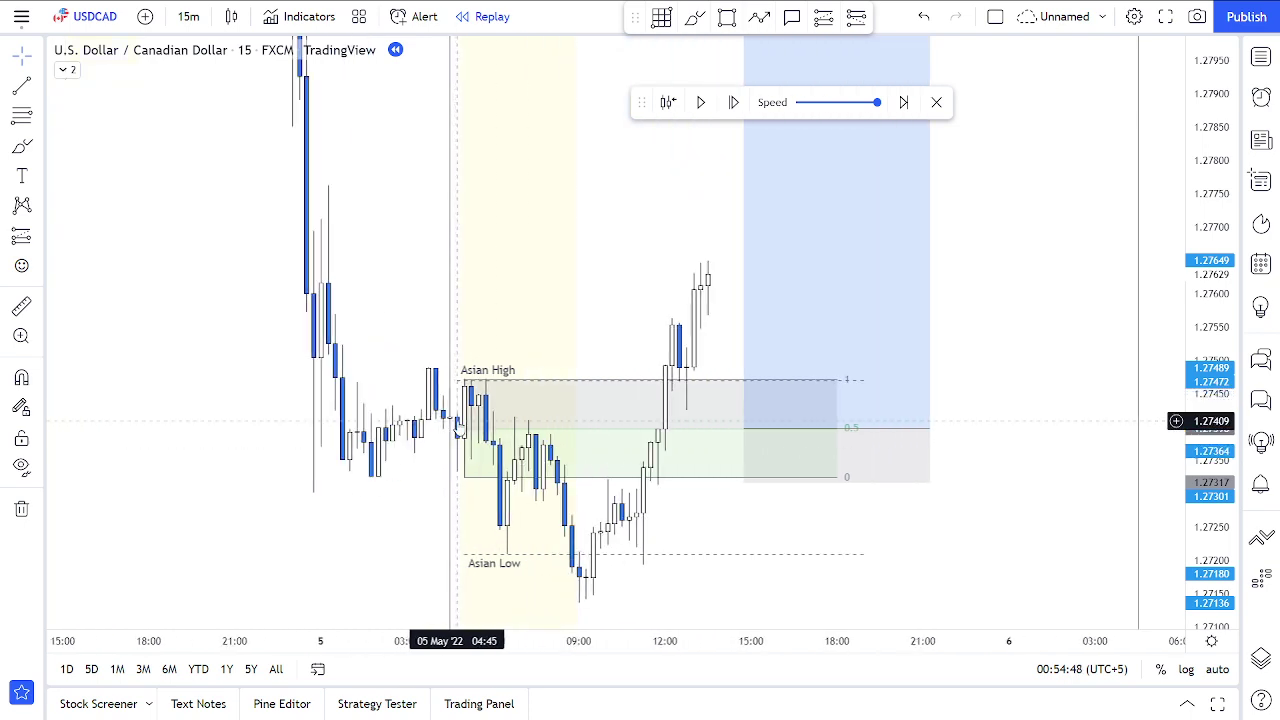
click(695, 17)
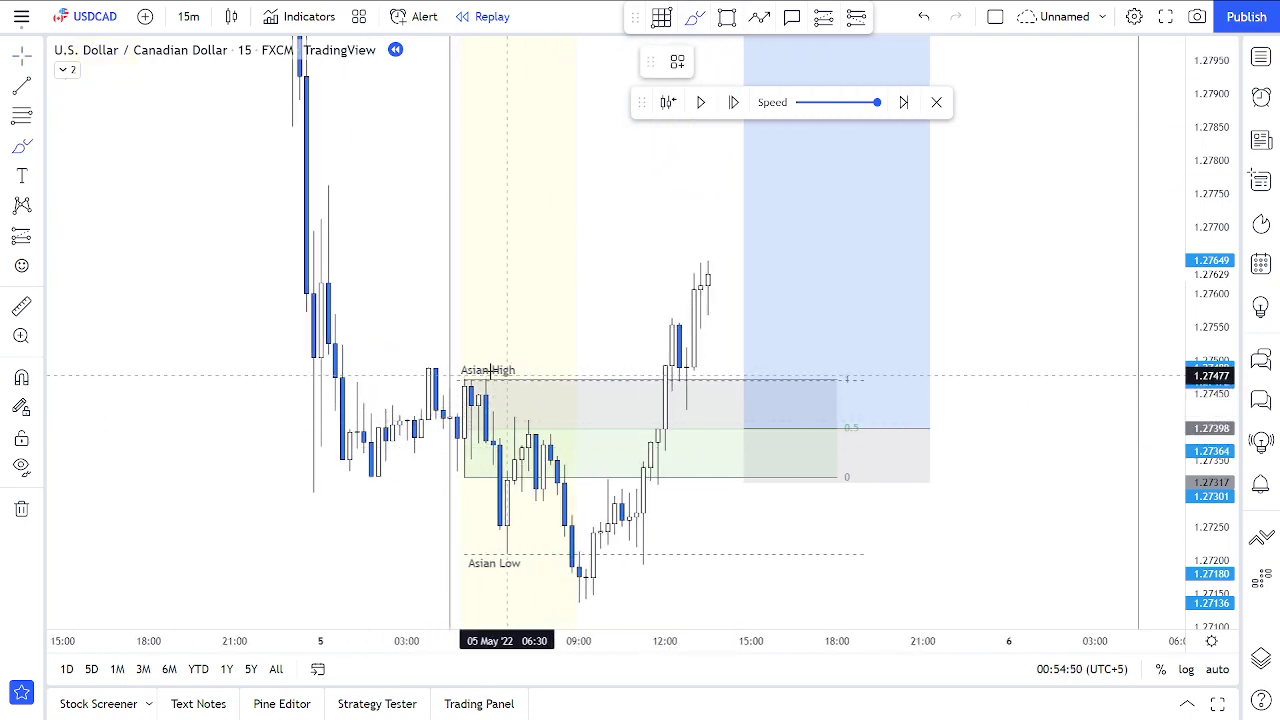
drag(450, 392, 514, 383)
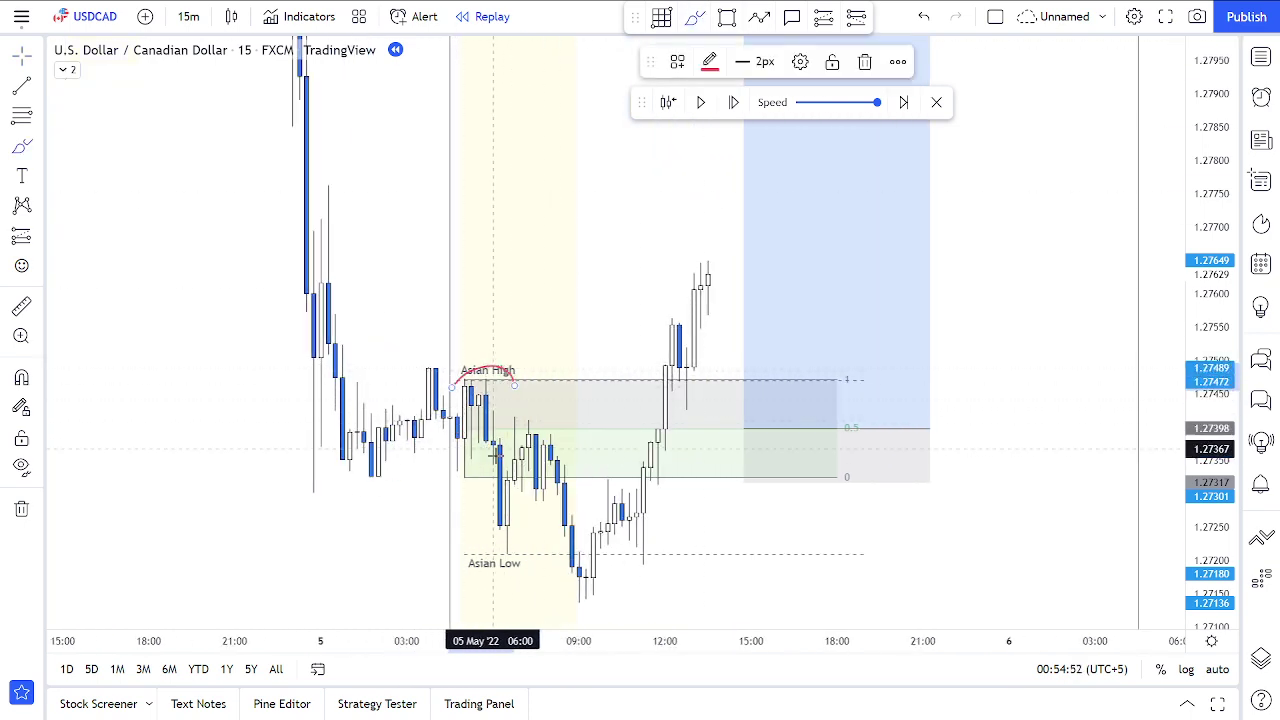
mouse_move(466, 540)
mouse_down()
mouse_move(482, 562)
mouse_move(528, 533)
mouse_up()
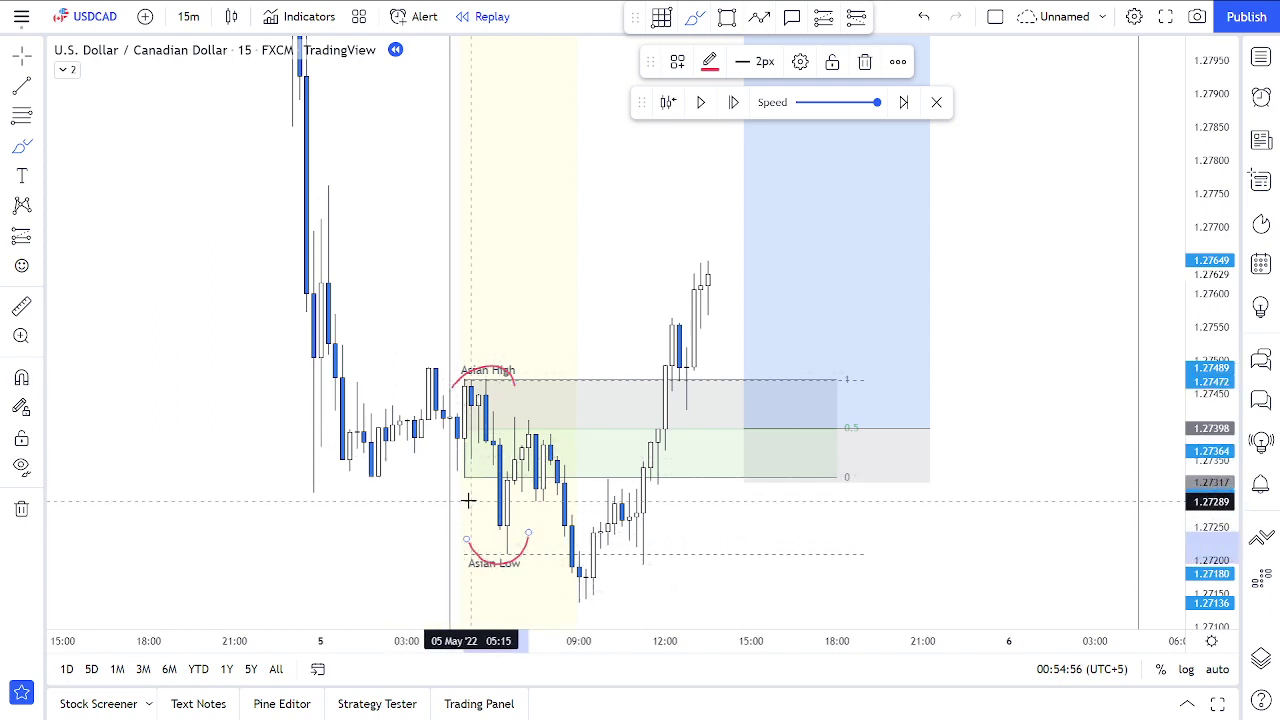
key(ctrl)
key(ctrl+z)
key(ctrl+z)
key(Escape)
drag(564, 308, 648, 294)
scroll(648, 294, down, 3)
scroll(640, 294, up, 1)
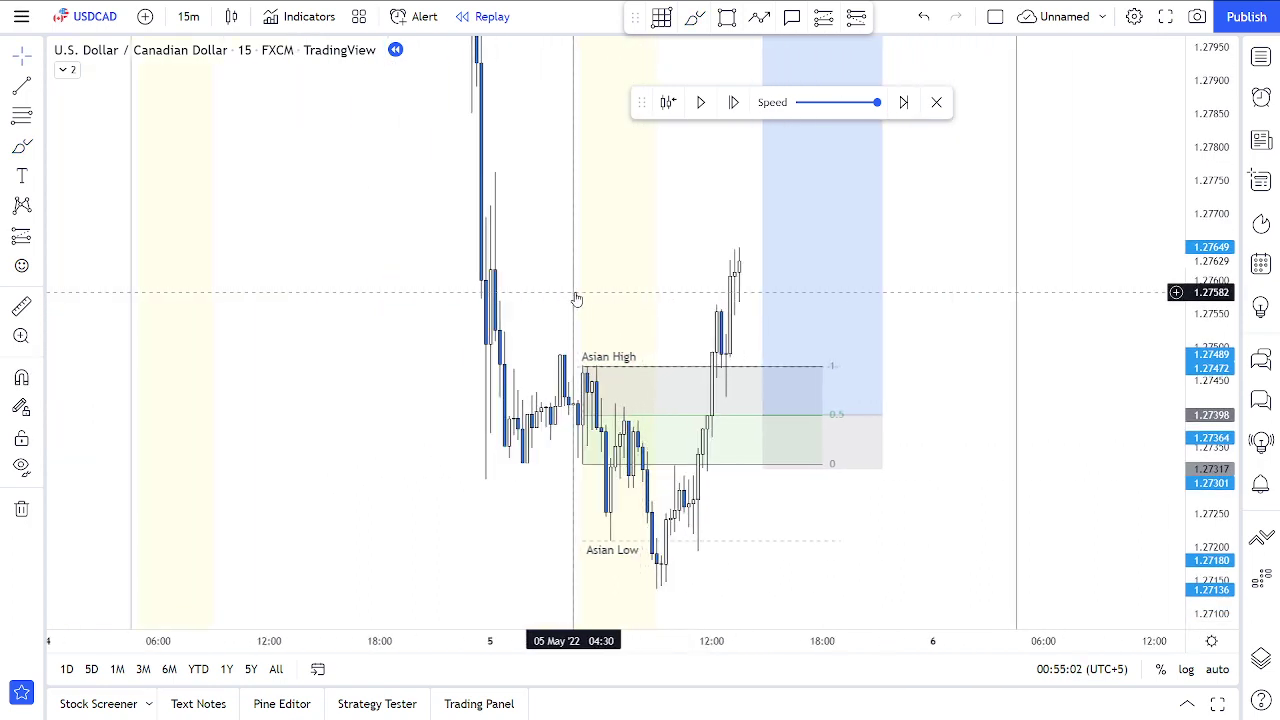
scroll(620, 260, up, 2)
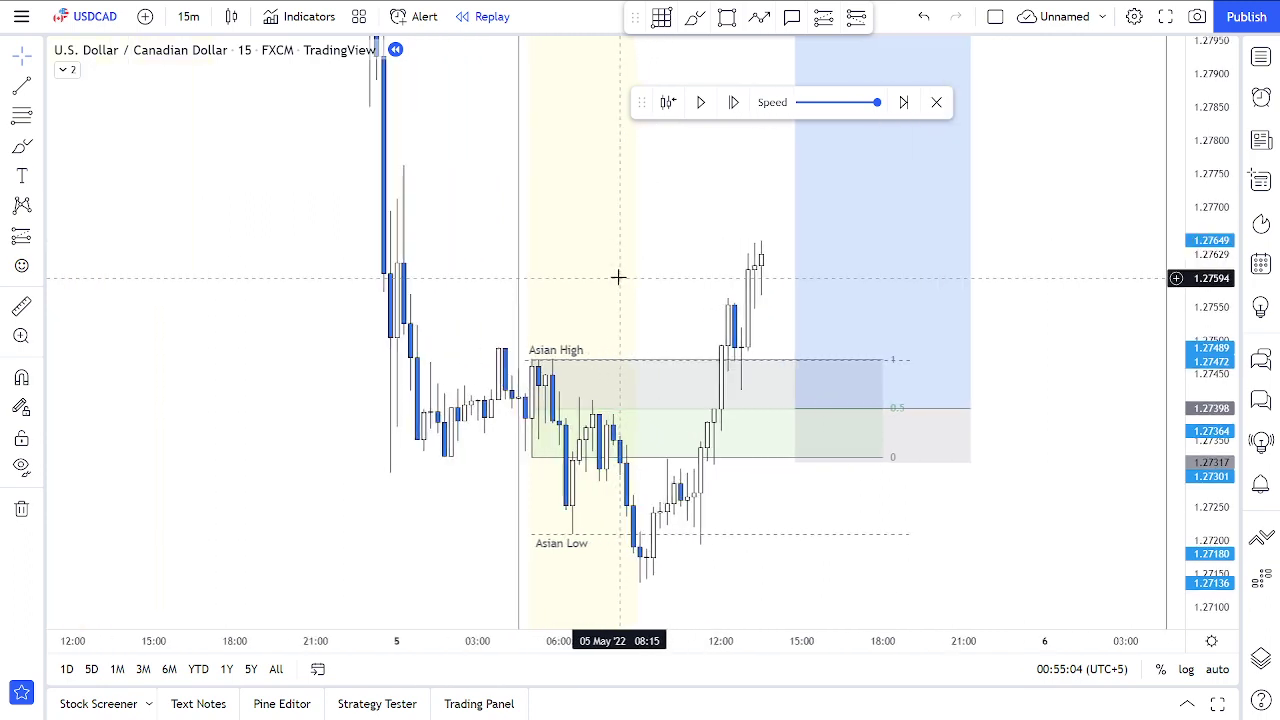
Jump the replay forward to the latest bars and exit bar replay
scroll(618, 277, down, 2)
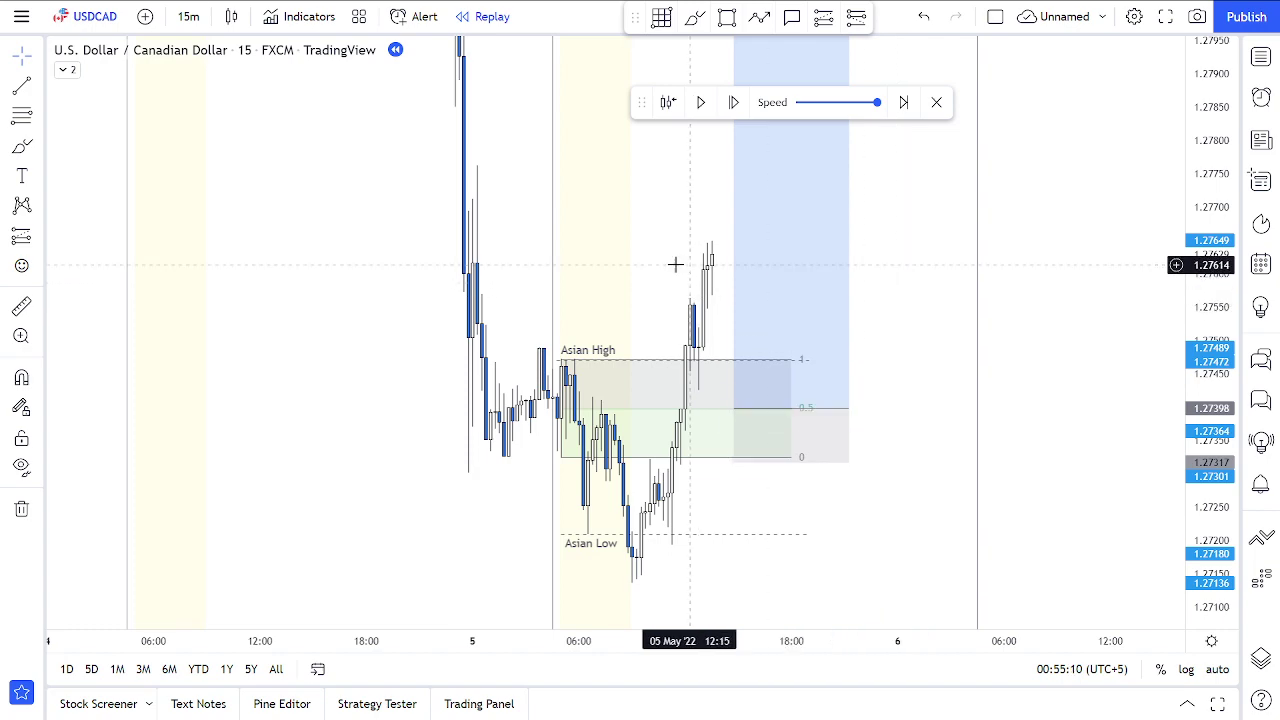
drag(686, 263, 603, 265)
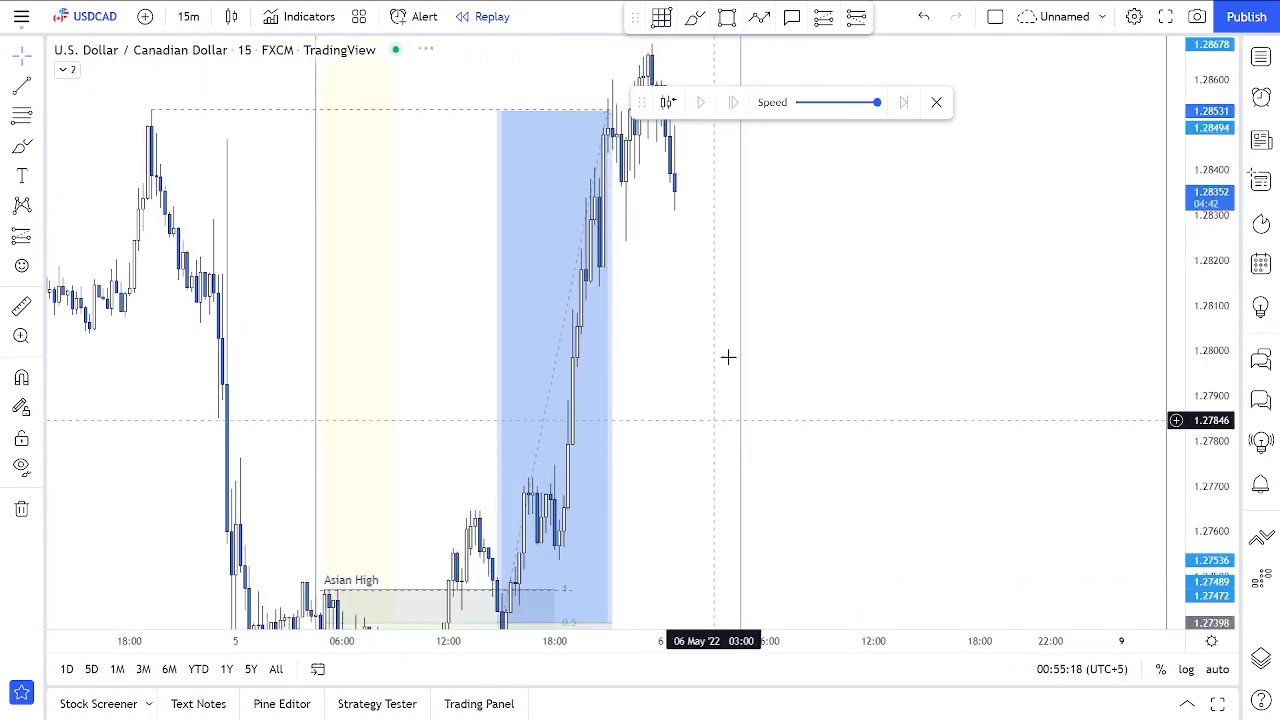
click(935, 103)
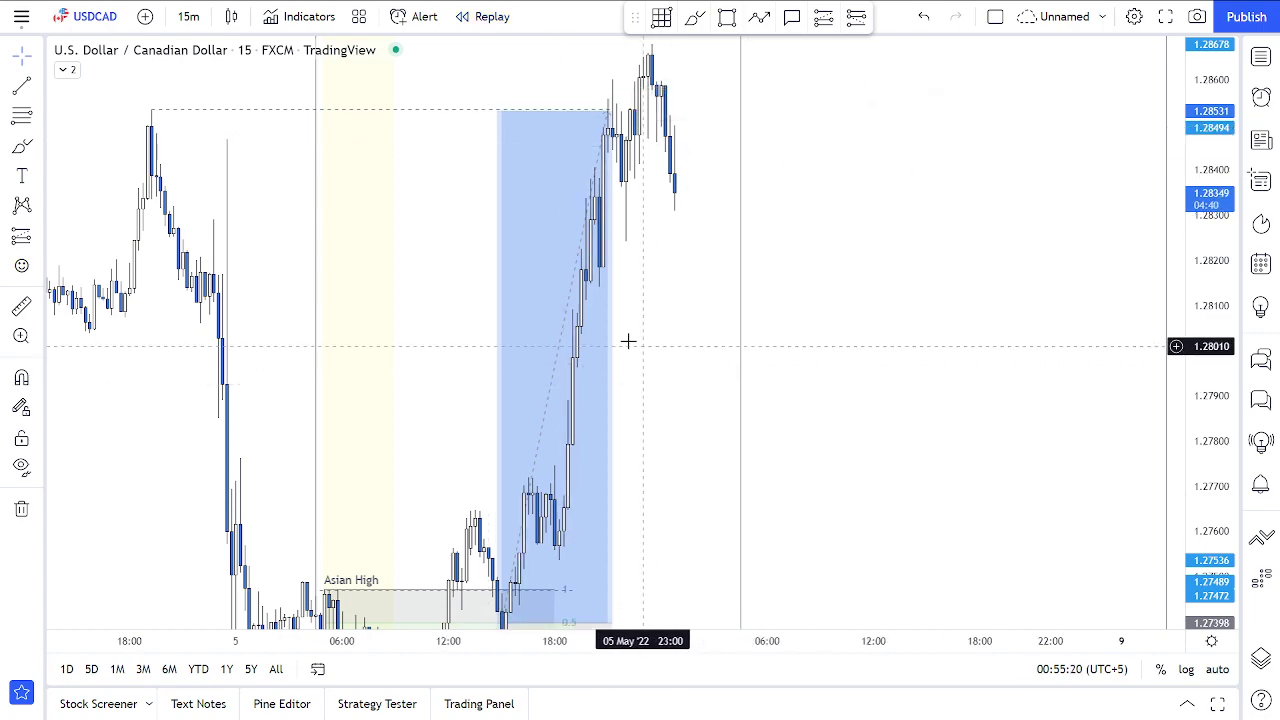
Shift the vertical day-separator lines slightly later, close to the start of the yellow Asian session shading, and lock them
drag(720, 335, 894, 414)
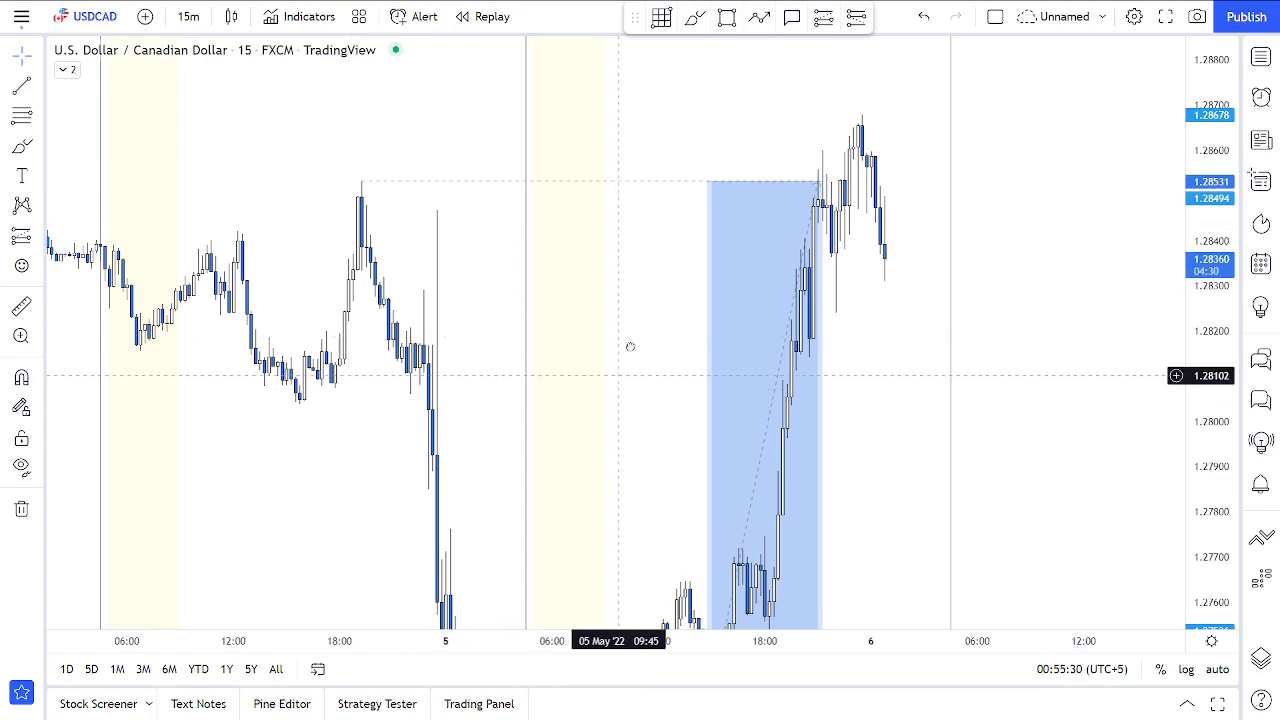
drag(617, 369, 734, 191)
drag(734, 263, 741, 217)
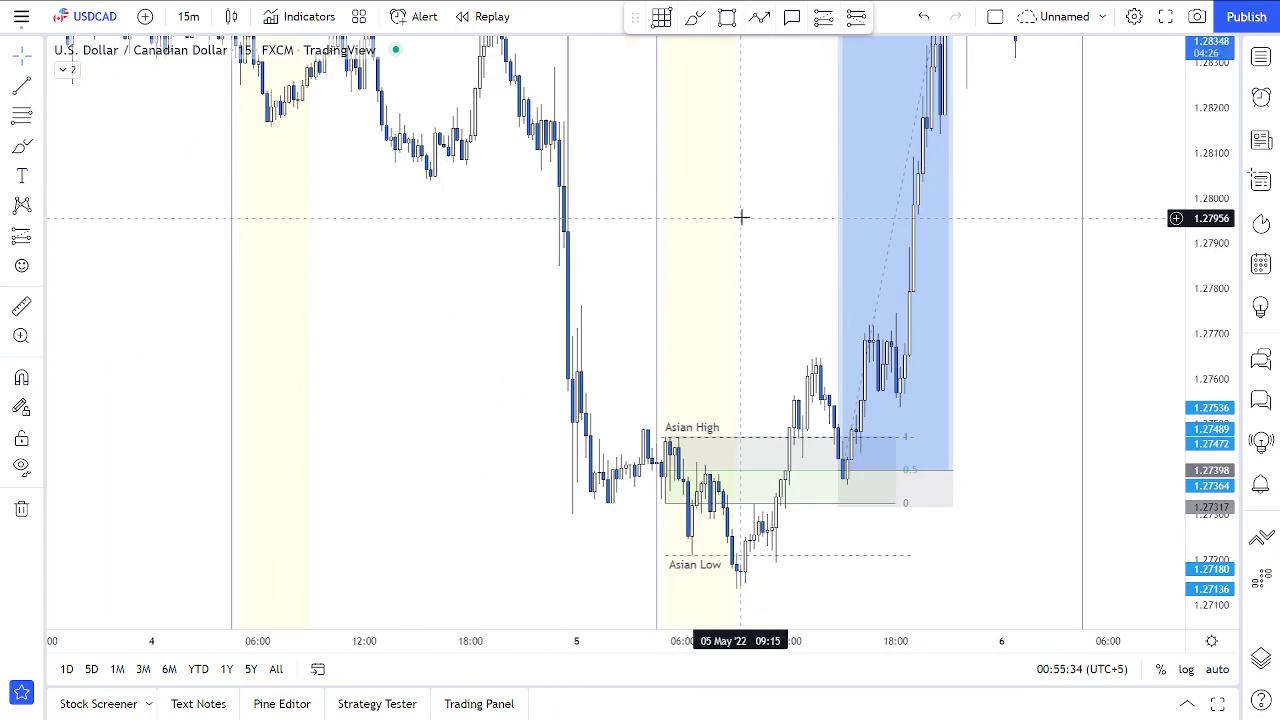
click(657, 266)
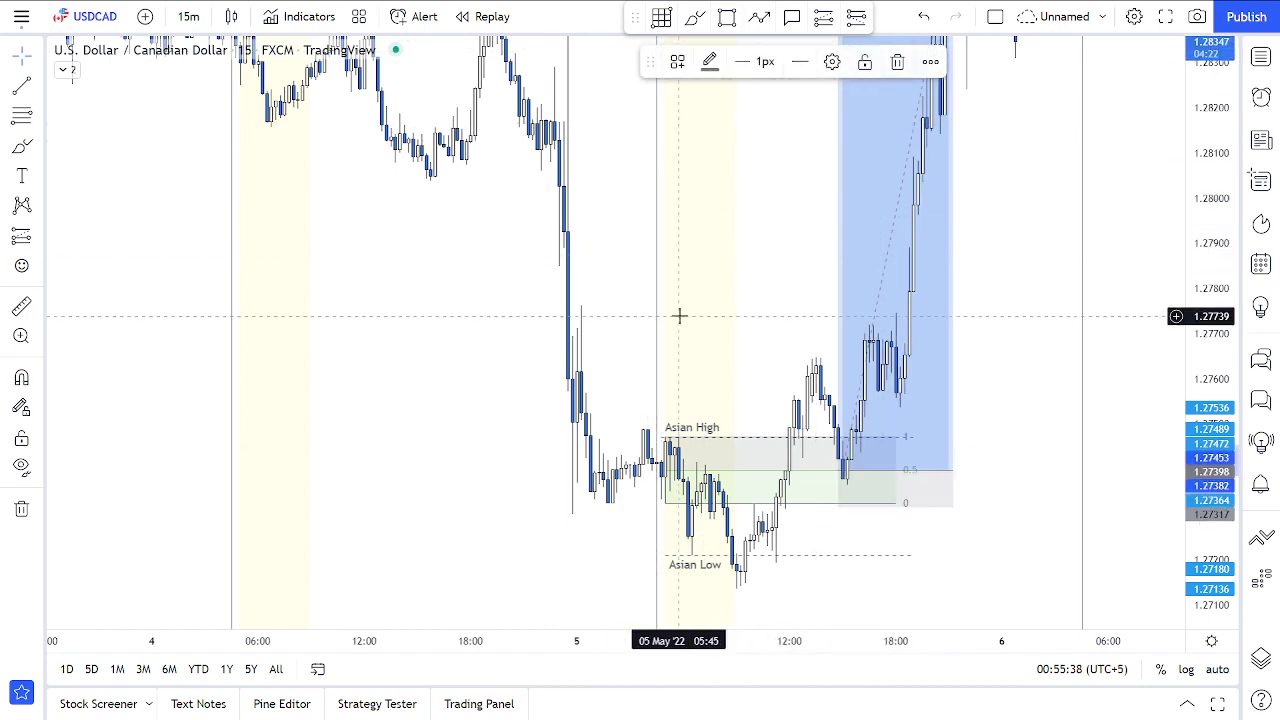
drag(661, 325, 660, 318)
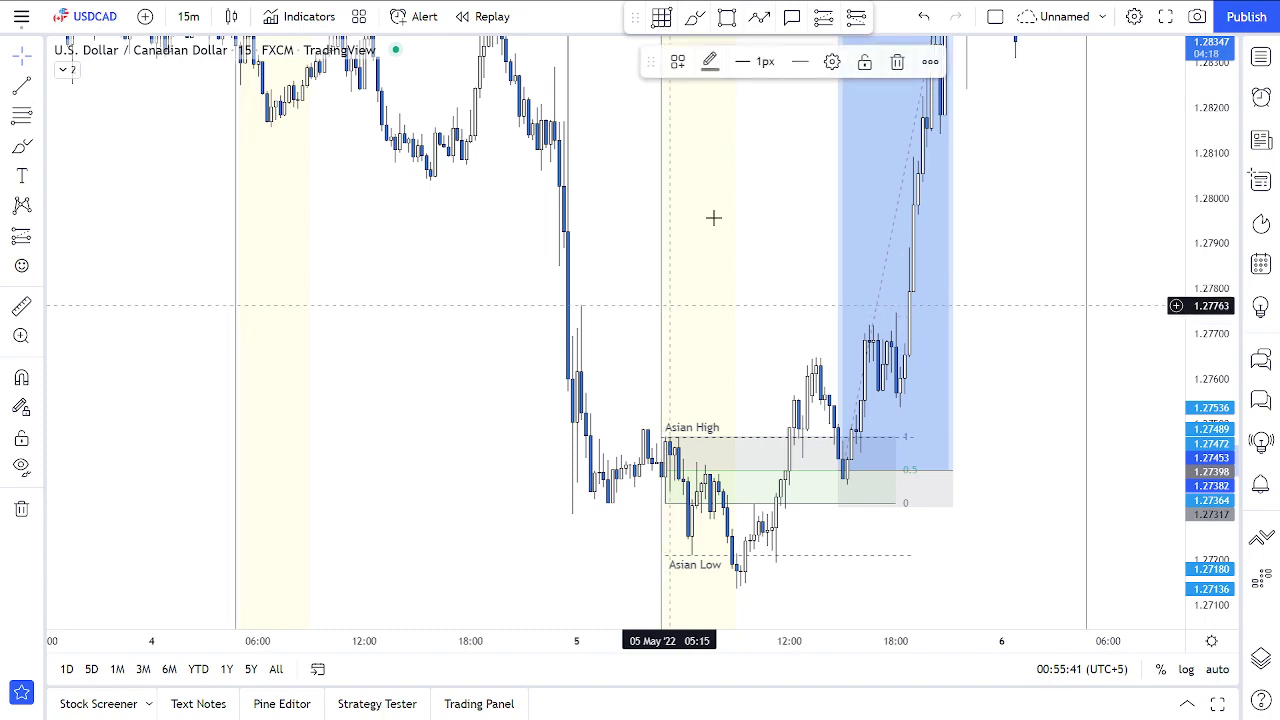
click(862, 64)
click(732, 199)
Examine the 5 May long position and Asian range against the price action of the preceding days
drag(732, 199, 680, 307)
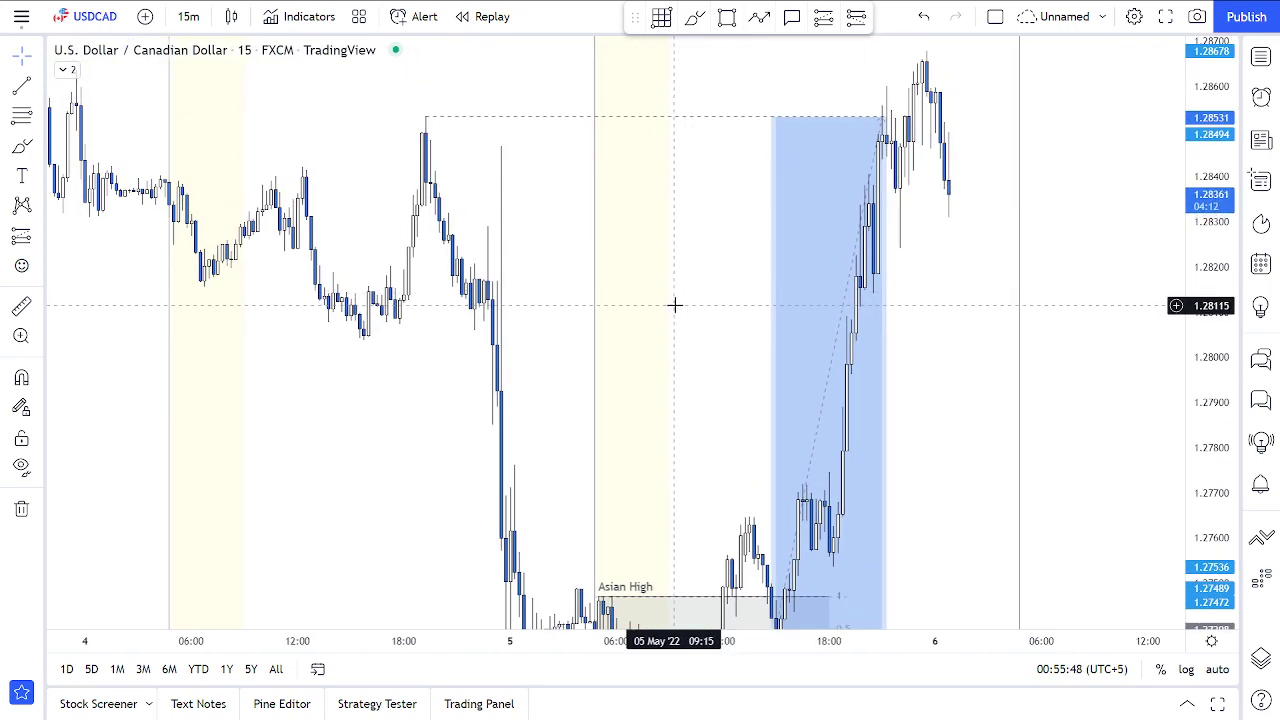
drag(1208, 237, 1205, 455)
scroll(937, 369, down, 3)
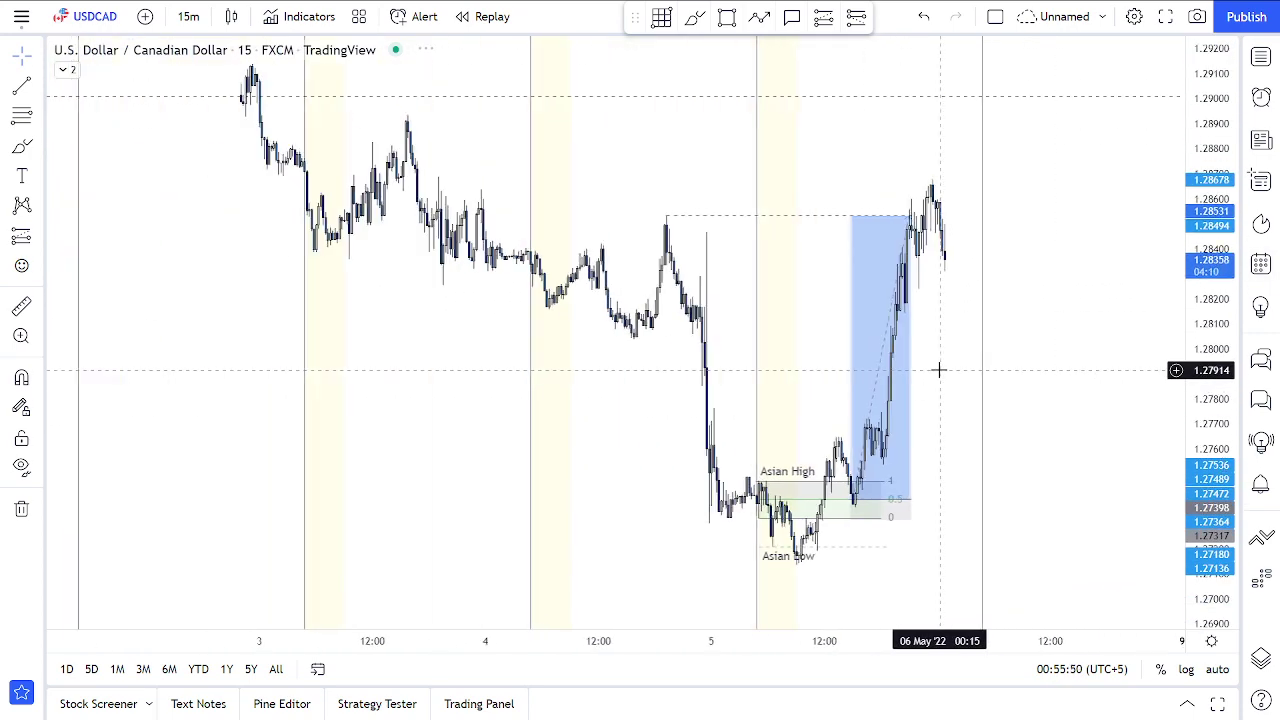
scroll(826, 354, up, 2)
scroll(824, 354, down, 2)
scroll(823, 354, up, 2)
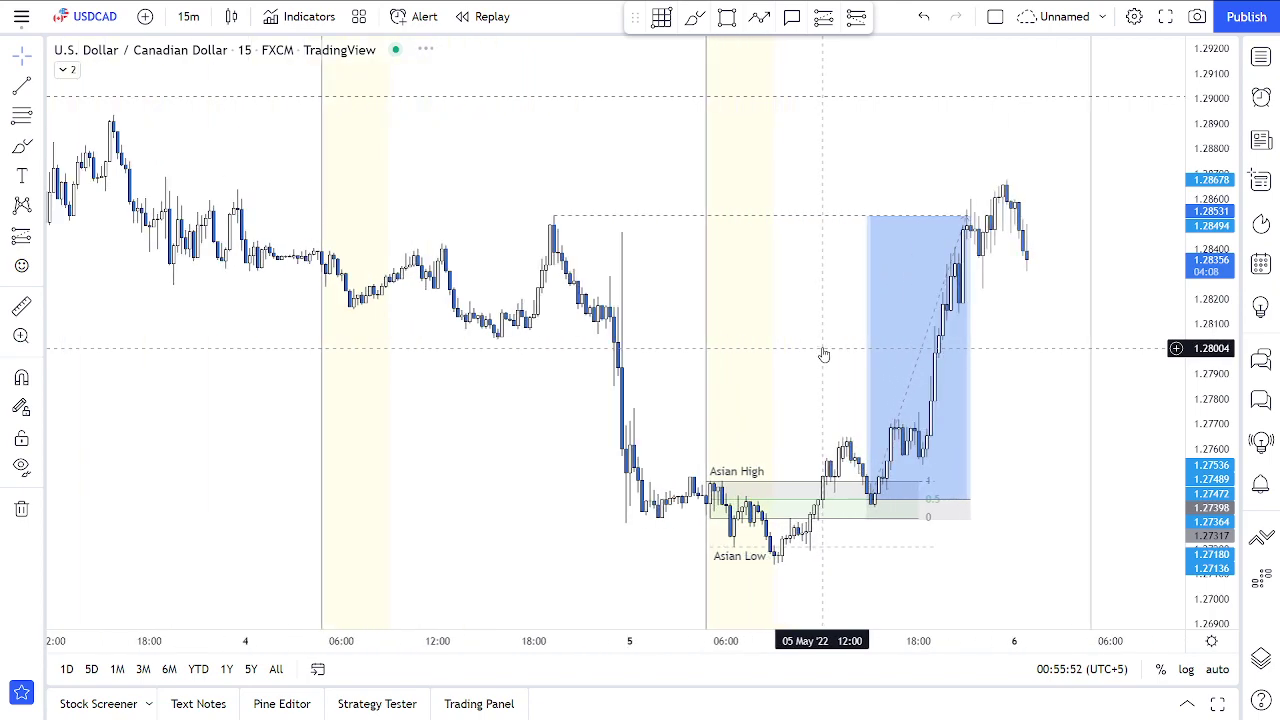
scroll(800, 330, down, 2)
drag(800, 338, 730, 328)
scroll(700, 352, up, 3)
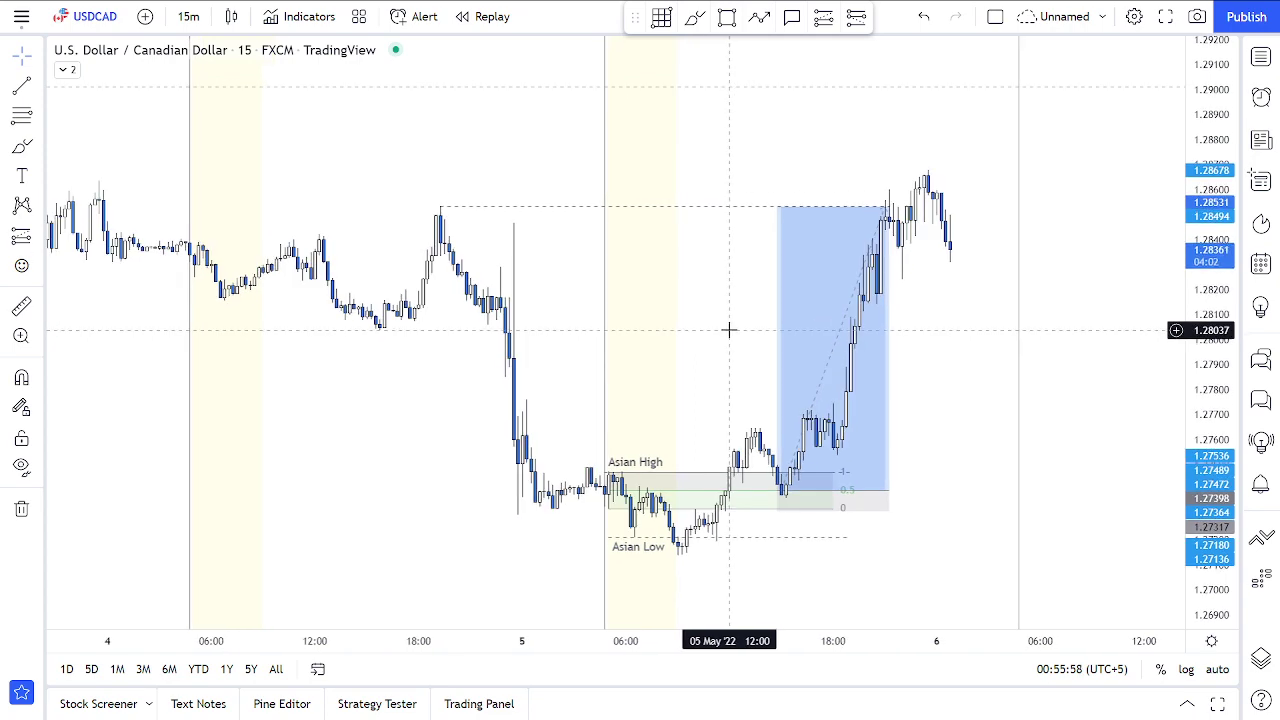
Measure the rally from the low just after the Asian session to the late 5 May swing high, then clear the measurement
mouse_move(893, 484)
shift+click(694, 550)
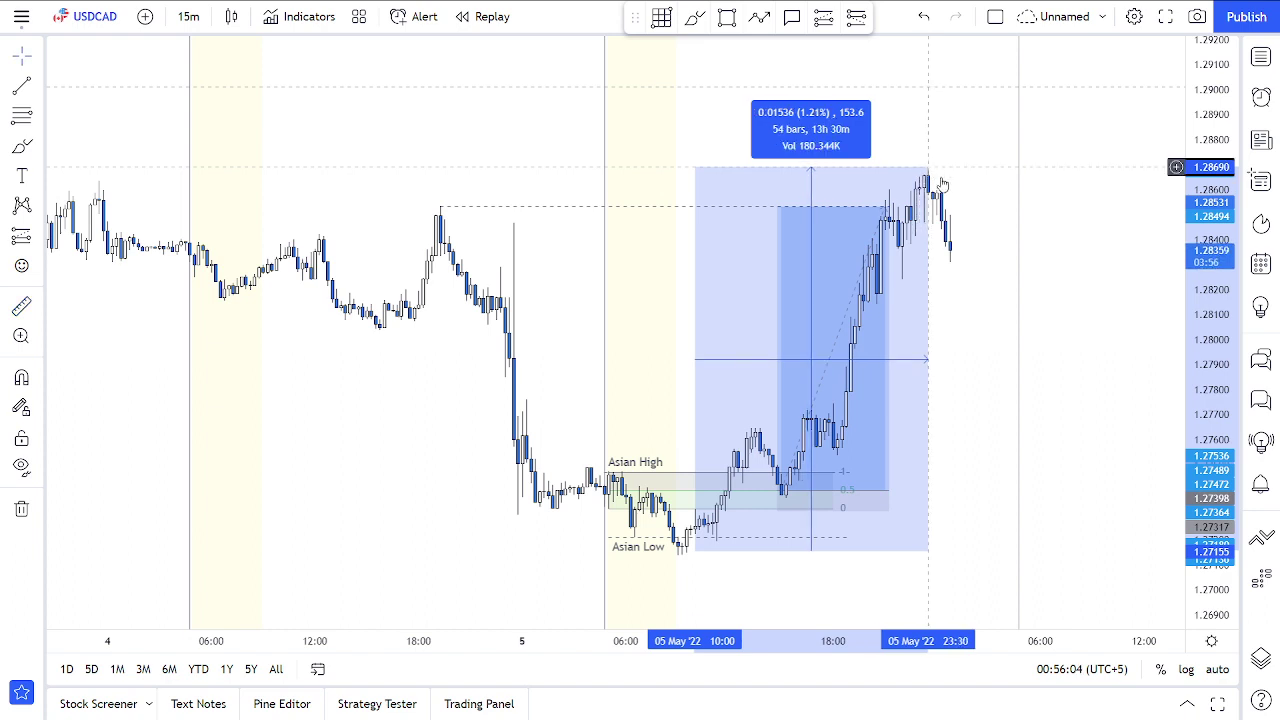
click(993, 173)
Raise the long position's target to 1.28542, just above the dashed line from the previous swing high
mouse_move(849, 346)
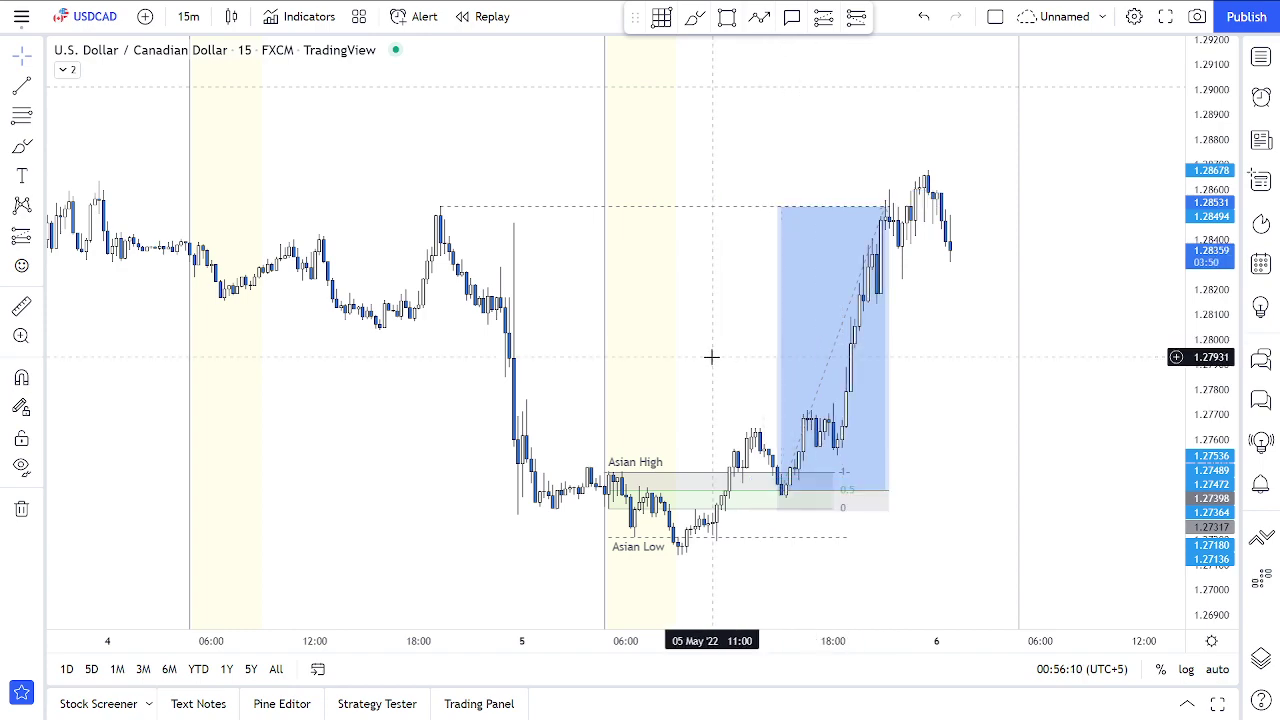
scroll(703, 314, up, 2)
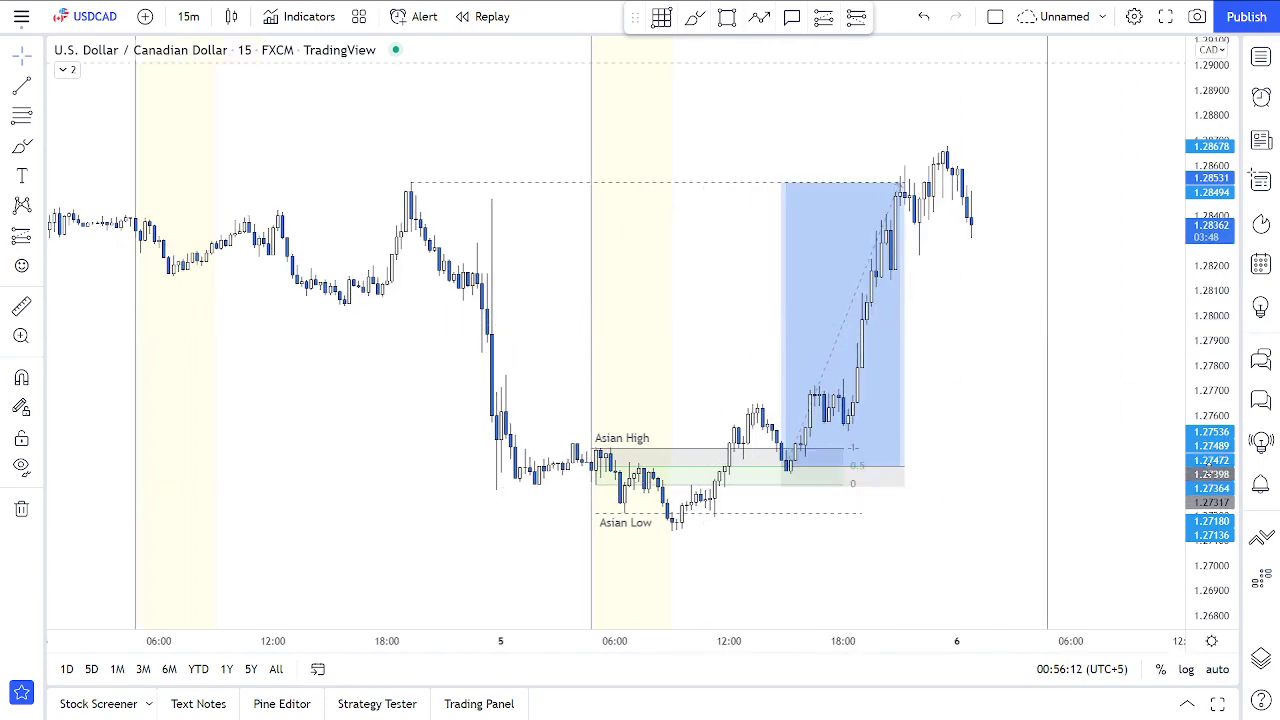
drag(1013, 409, 911, 366)
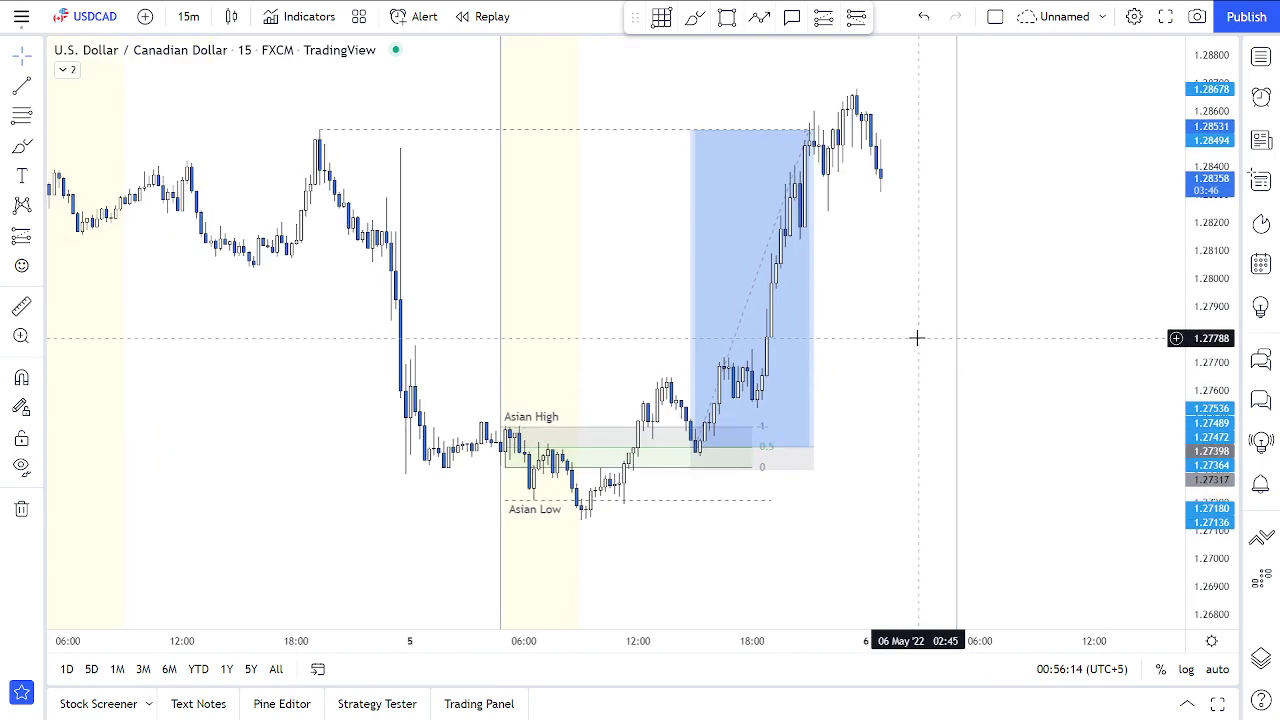
mouse_move(789, 329)
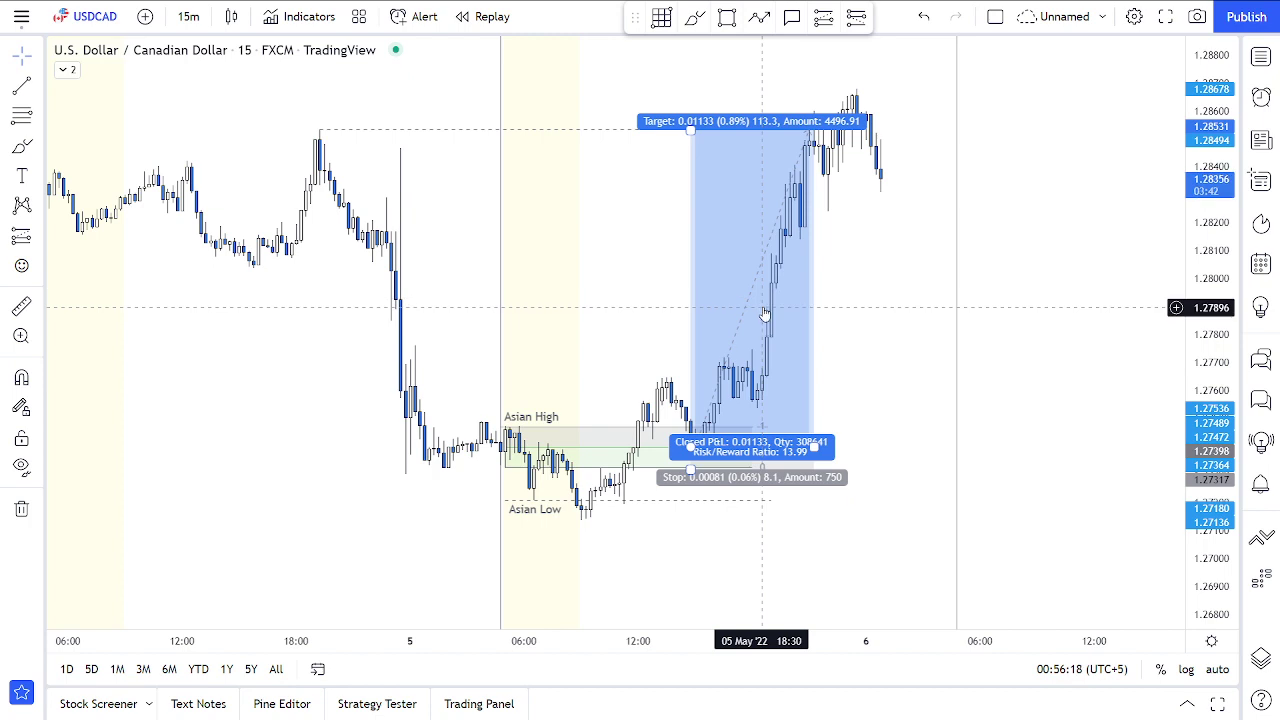
drag(690, 128, 693, 125)
click(634, 260)
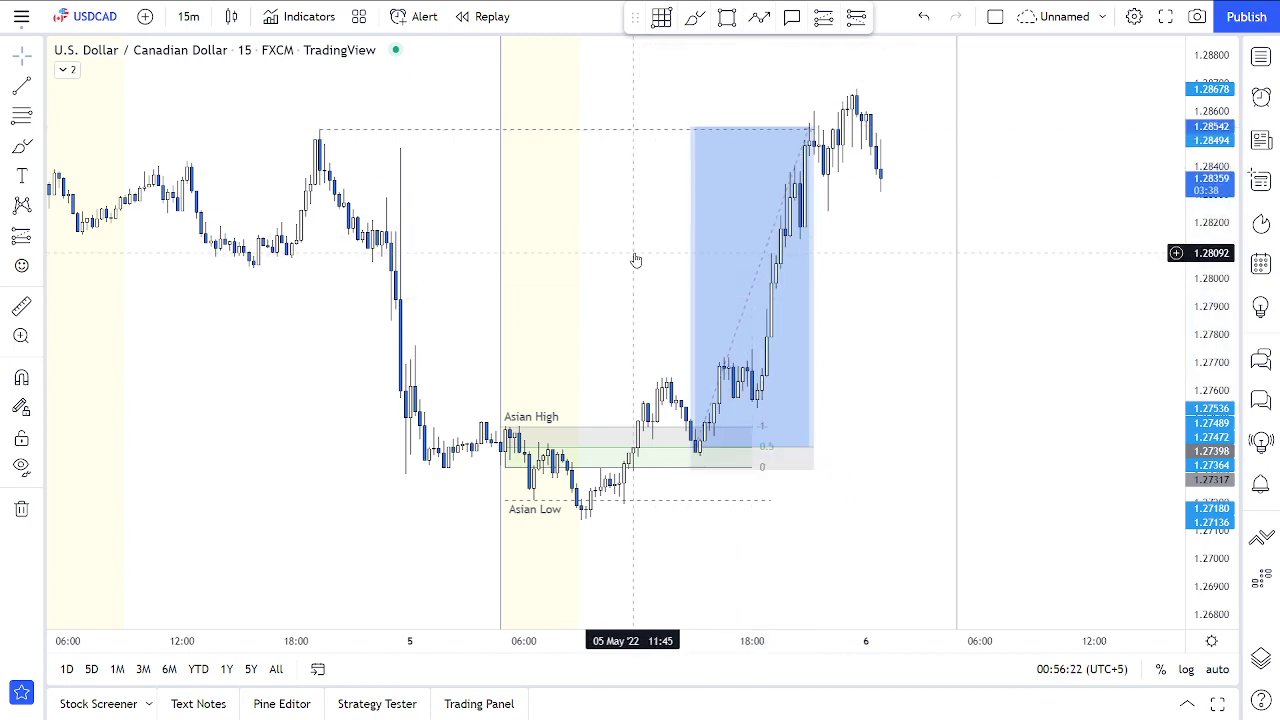
scroll(634, 260, down, 2)
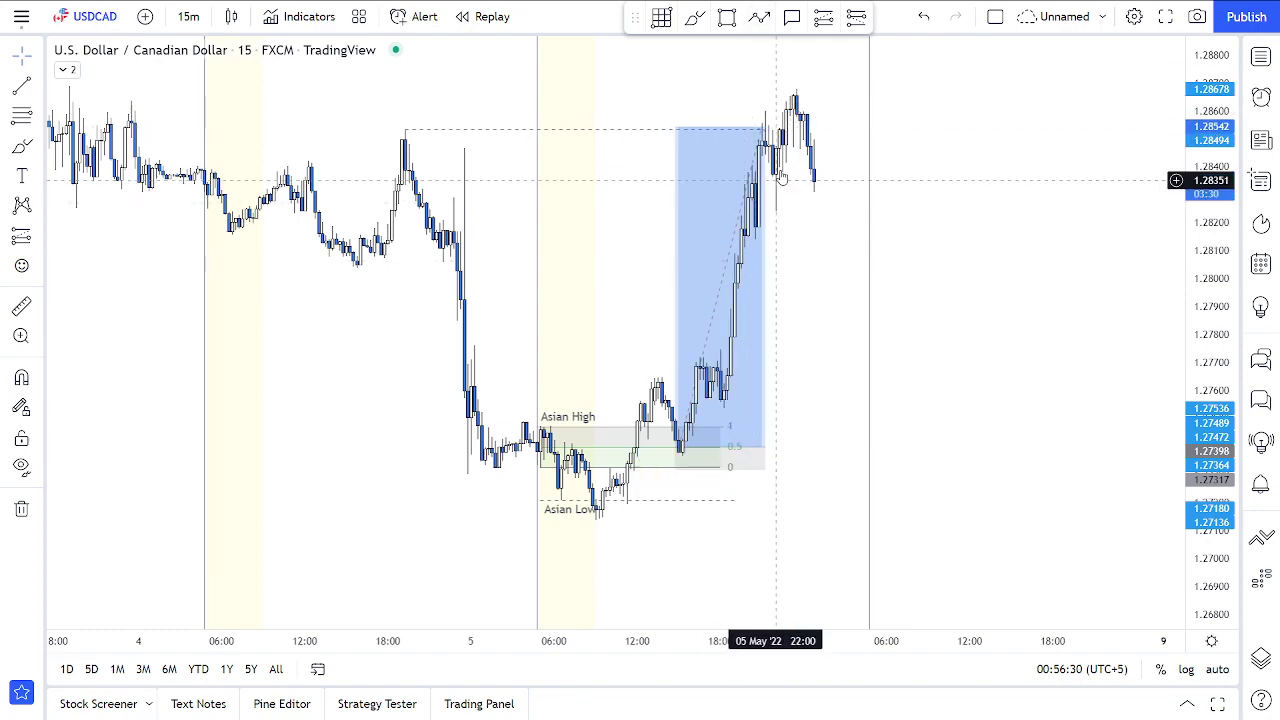
drag(814, 237, 951, 265)
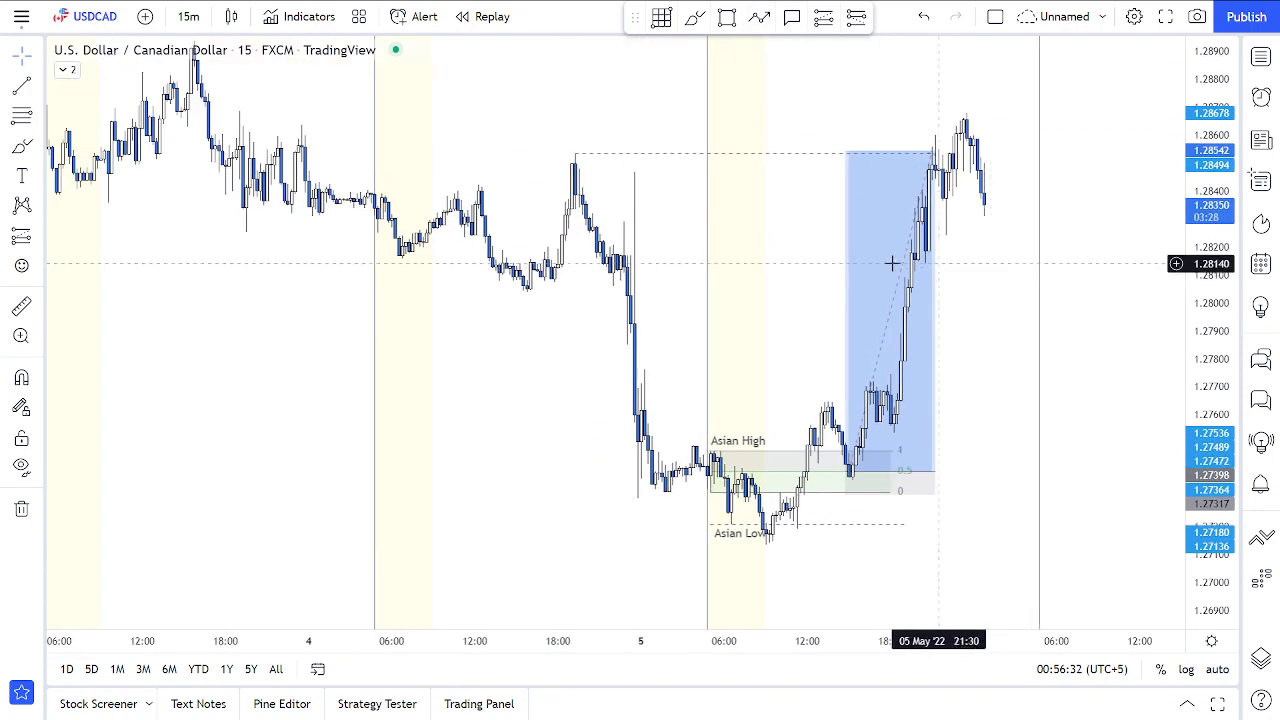